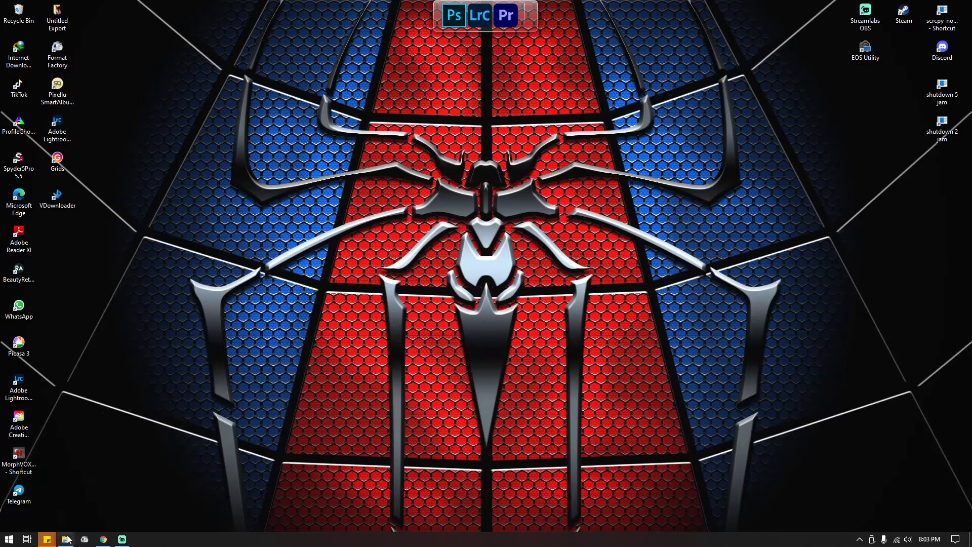
- Open the stressed-man stock photo from the Pictures New folder, examine its sharpness at several magnifications, and close the viewer
{"action": "left_click", "coordinate": [65, 539]}
{"action": "double_click", "coordinate": [125, 133]}
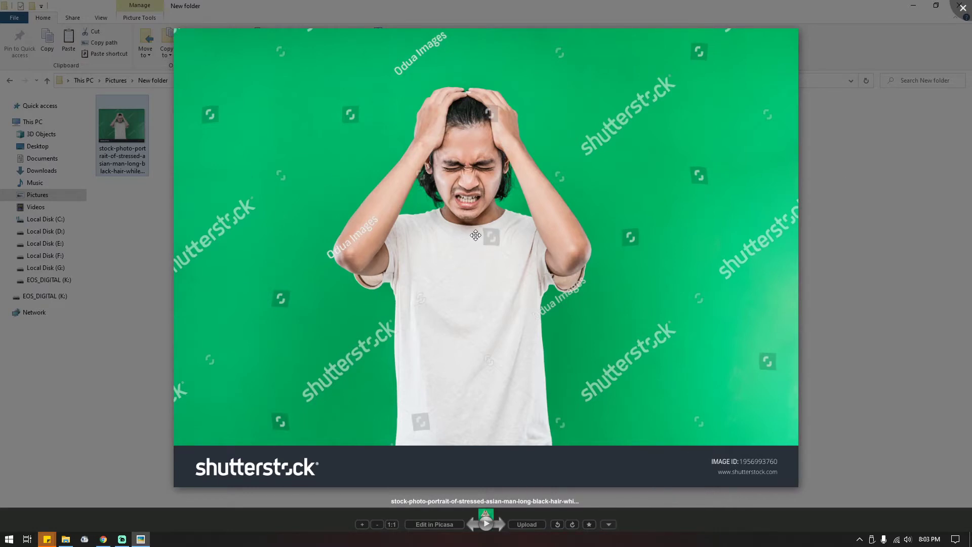
{"action": "scroll", "coordinate": [469, 209], "scroll_direction": "up", "scroll_amount": 6}
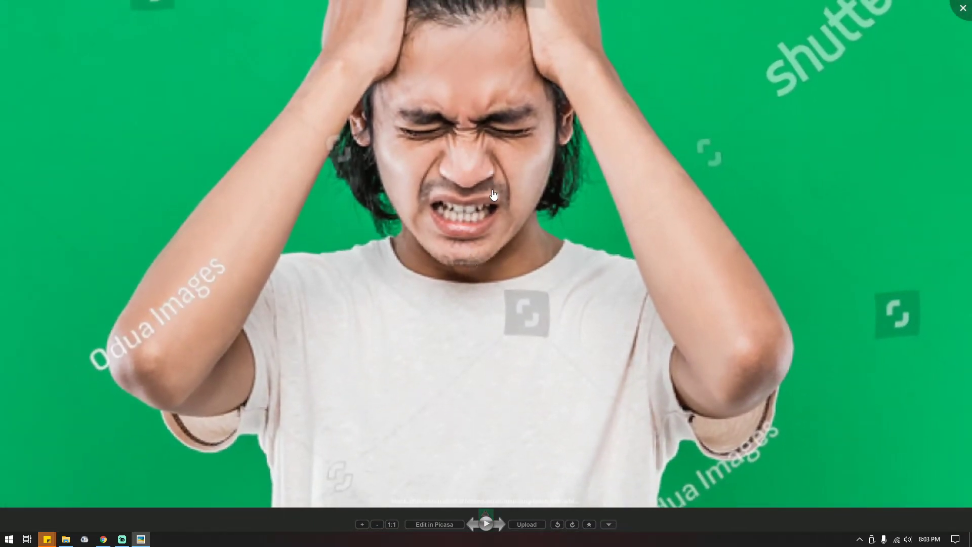
{"action": "scroll", "coordinate": [489, 199], "scroll_direction": "down", "scroll_amount": 5}
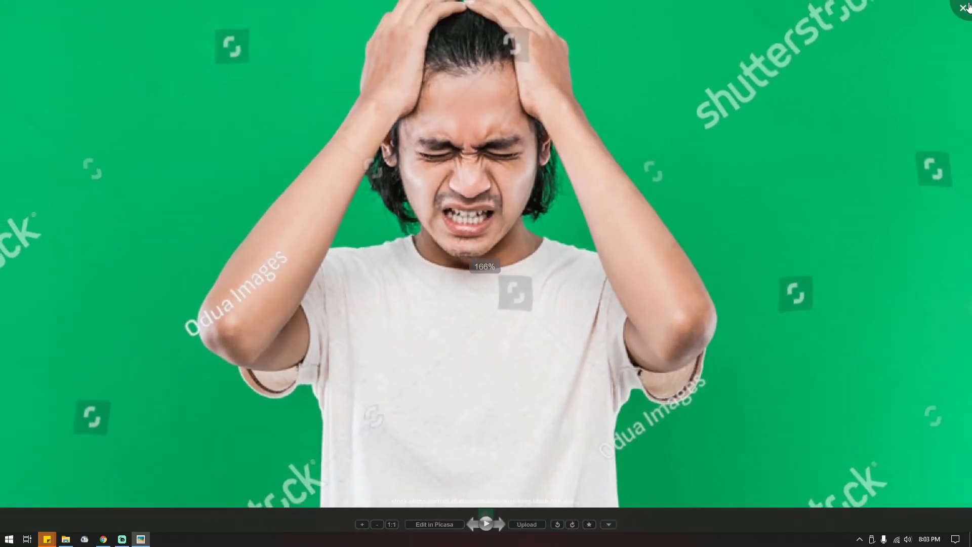
{"action": "scroll", "coordinate": [526, 230], "scroll_direction": "down", "scroll_amount": 2}
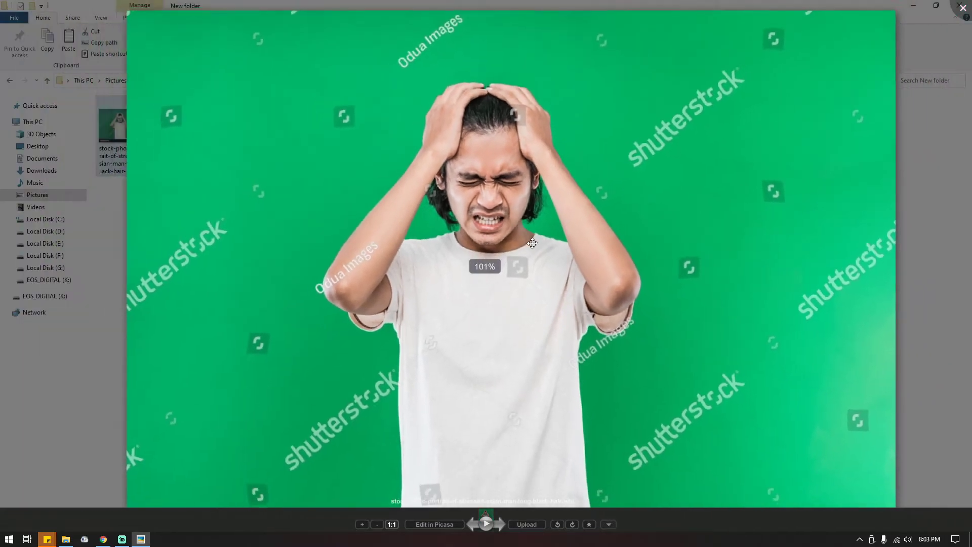
{"action": "scroll", "coordinate": [526, 230], "scroll_direction": "down", "scroll_amount": 2}
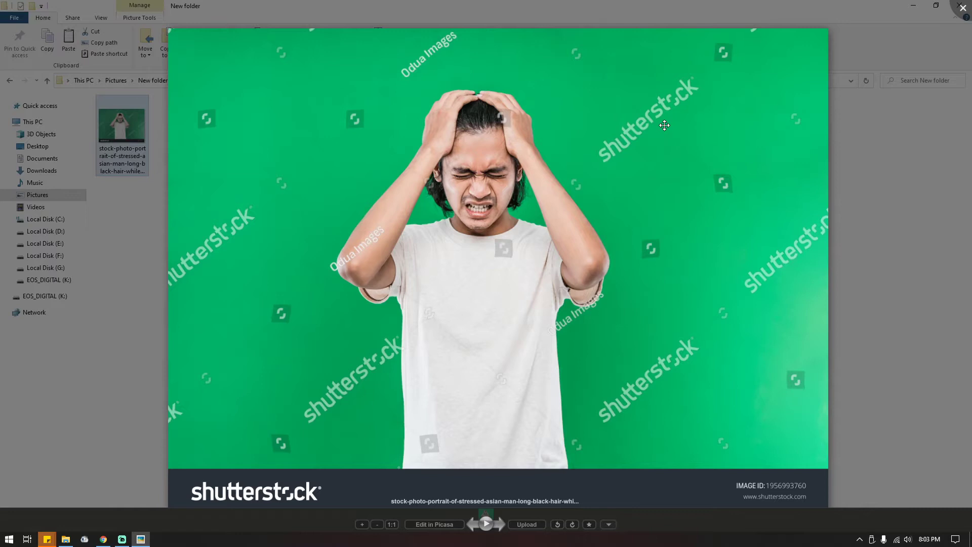
{"action": "left_click", "coordinate": [963, 8]}
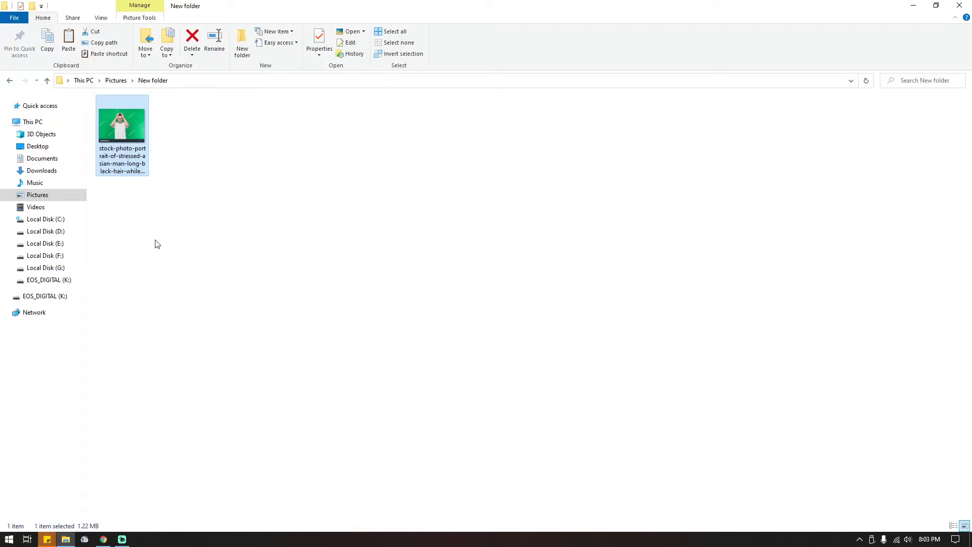
- Examine the stock photo's file size, pixel dimensions and resolution in its file properties, and close them
{"action": "right_click", "coordinate": [116, 148]}
{"action": "left_click", "coordinate": [170, 483]}
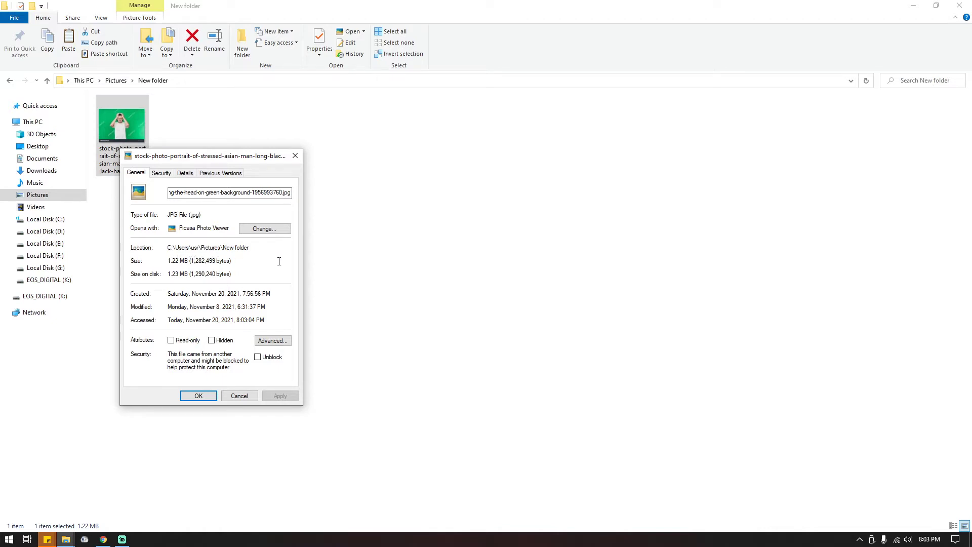
{"action": "left_click_drag", "start_coordinate": [223, 161], "coordinate": [356, 147]}
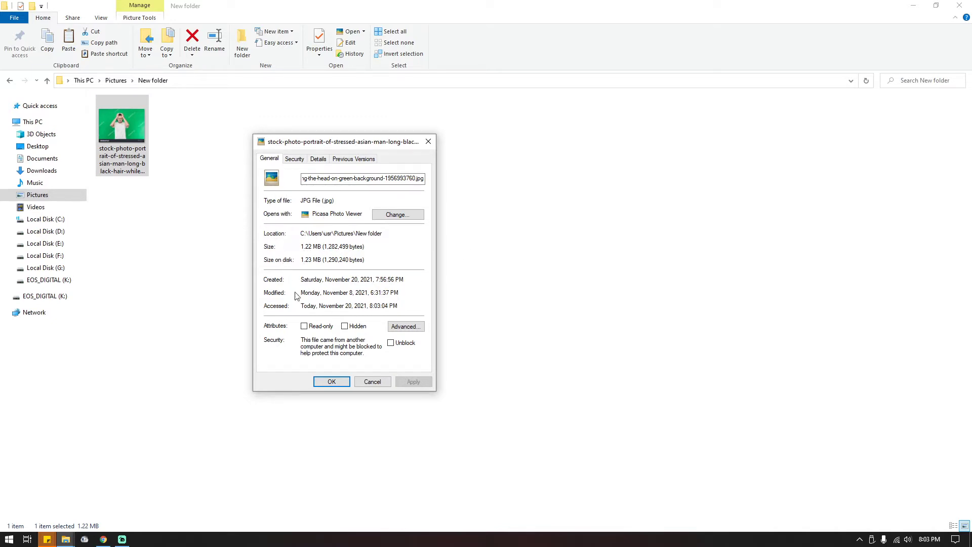
{"action": "left_click", "coordinate": [295, 159]}
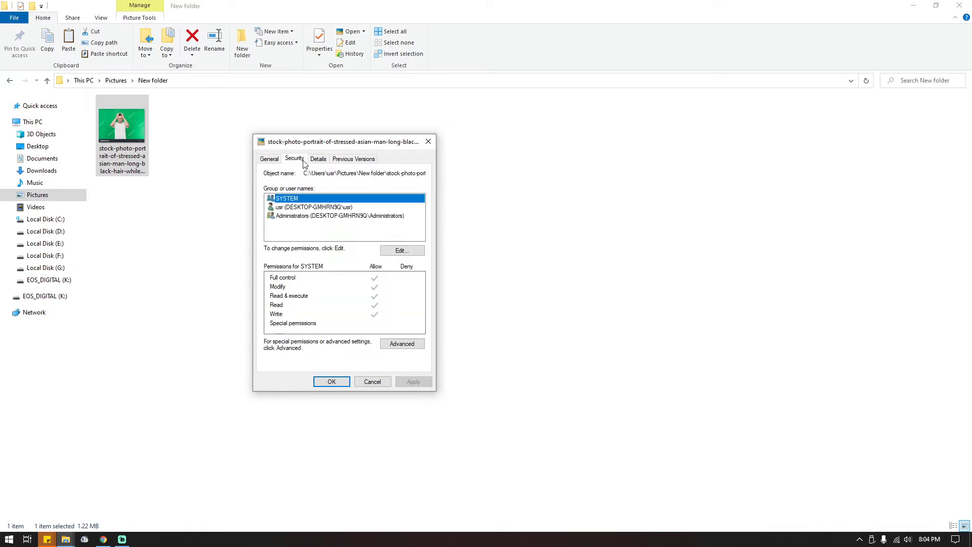
{"action": "left_click", "coordinate": [318, 159]}
{"action": "scroll", "coordinate": [344, 282], "scroll_direction": "down", "scroll_amount": 3}
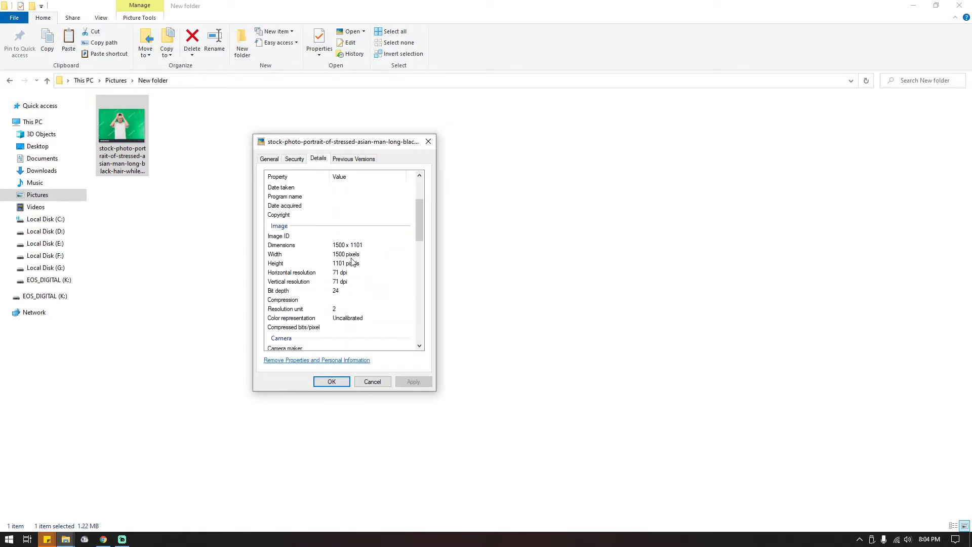
{"action": "scroll", "coordinate": [354, 278], "scroll_direction": "down", "scroll_amount": 1}
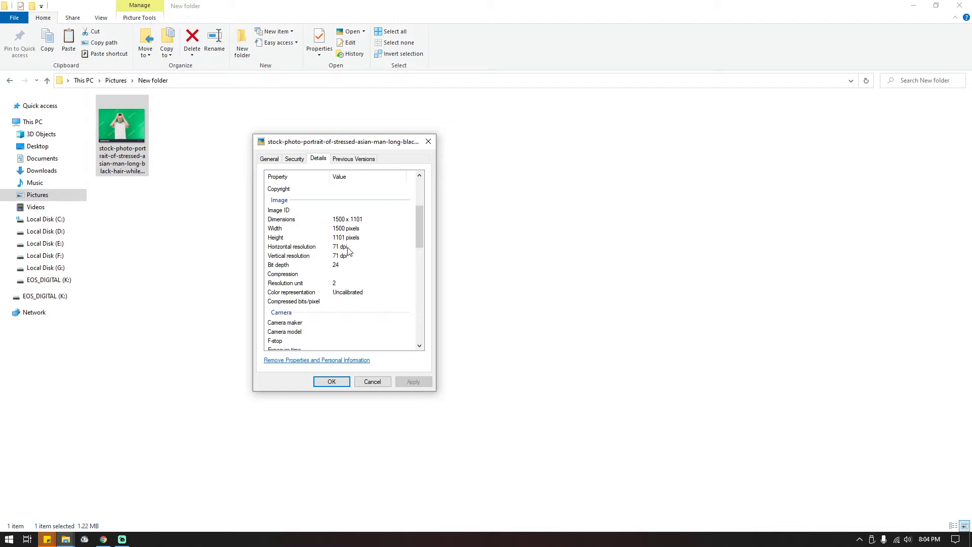
{"action": "left_click", "coordinate": [431, 144]}
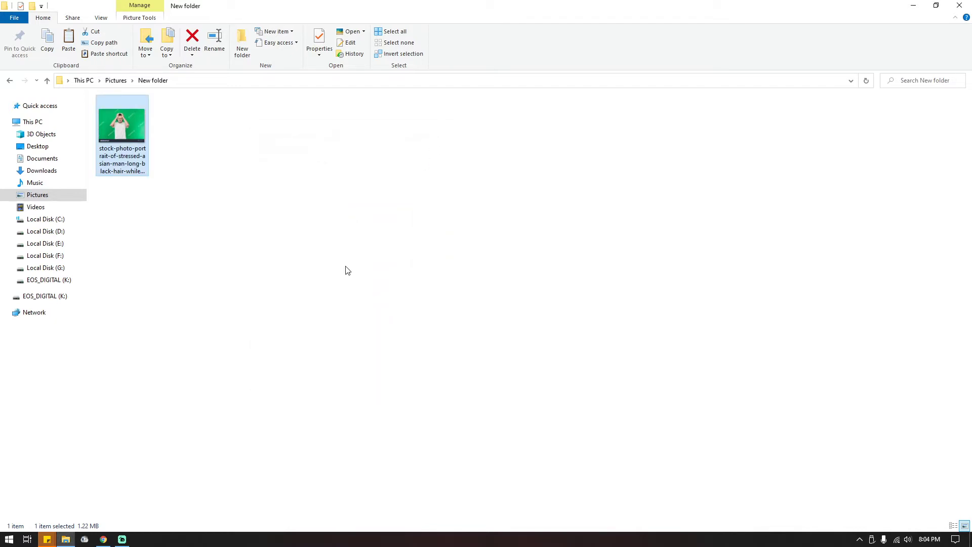
{"action": "left_click", "coordinate": [296, 354]}
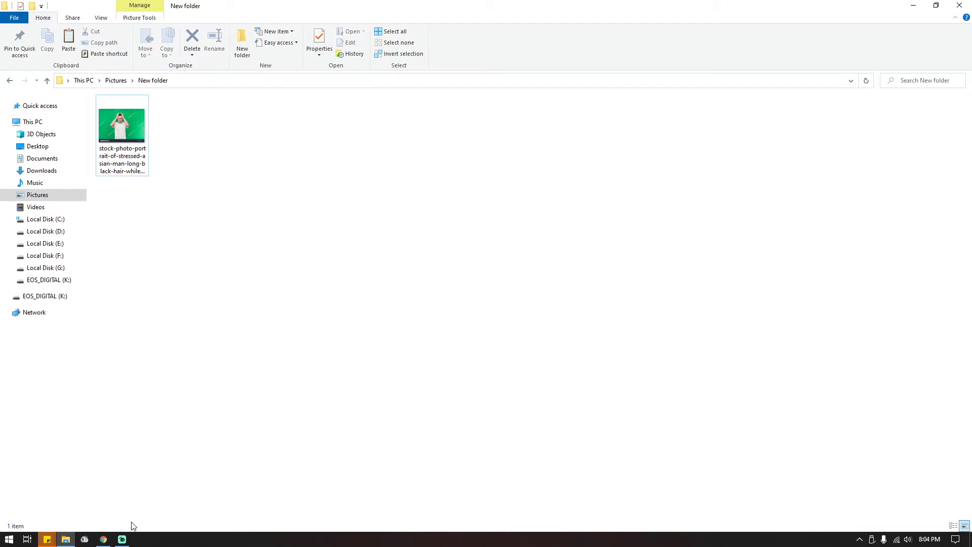
- Switch to Chrome and open the waifu2x website at waifu2x.udp.jp
{"action": "left_click", "coordinate": [104, 541]}
{"action": "left_click", "coordinate": [202, 23]}
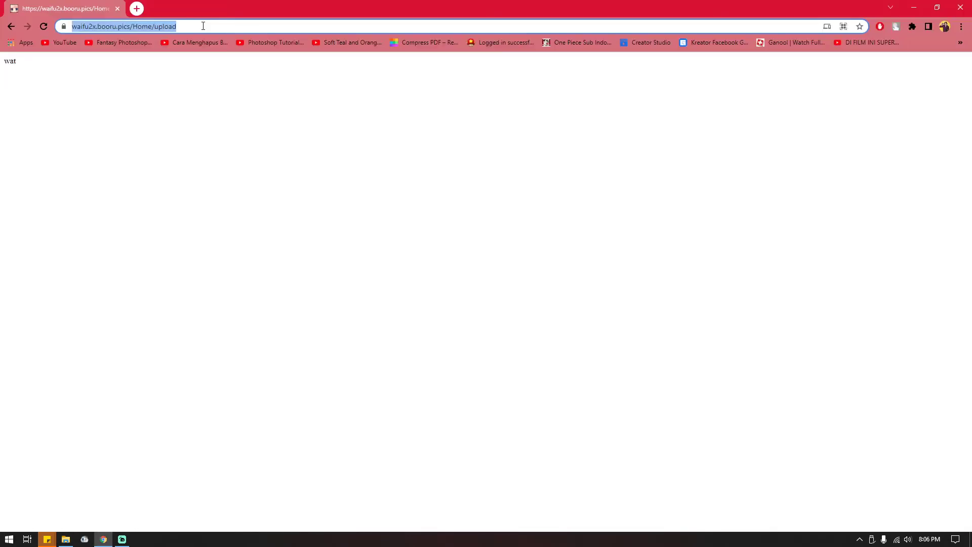
{"action": "type", "text": "wq"}
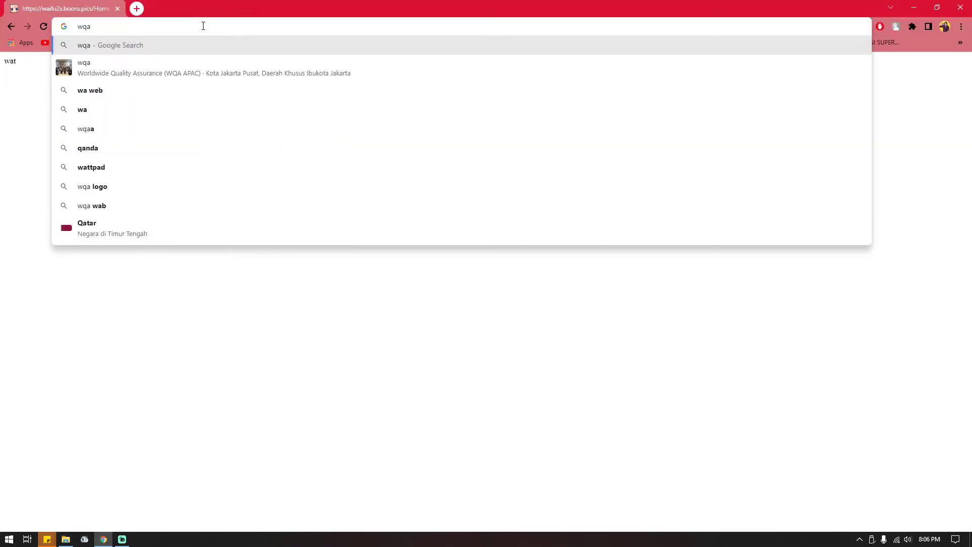
{"action": "key", "text": "BackSpace"}
{"action": "type", "text": "i"}
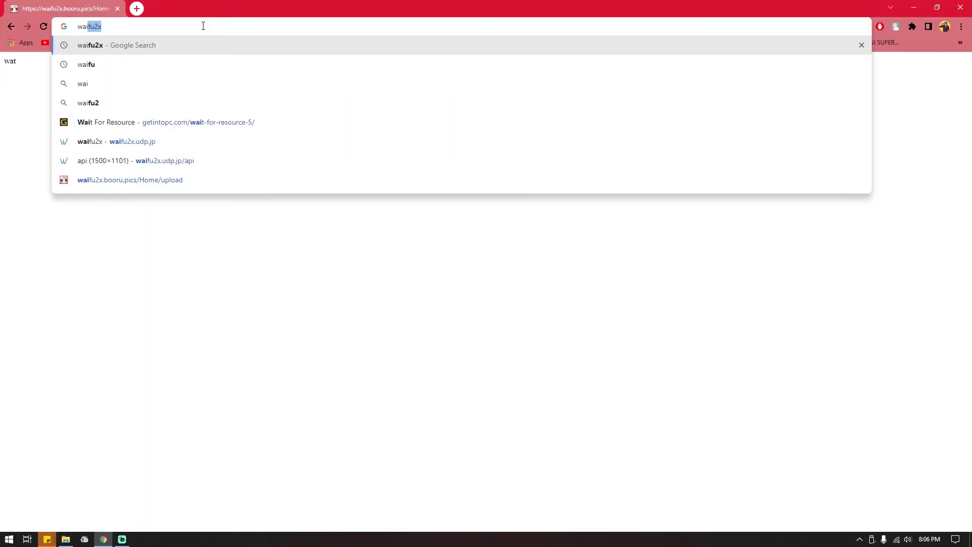
{"action": "key", "text": "BackSpace"}
{"action": "key", "text": "BackSpace"}
{"action": "type", "text": "k"}
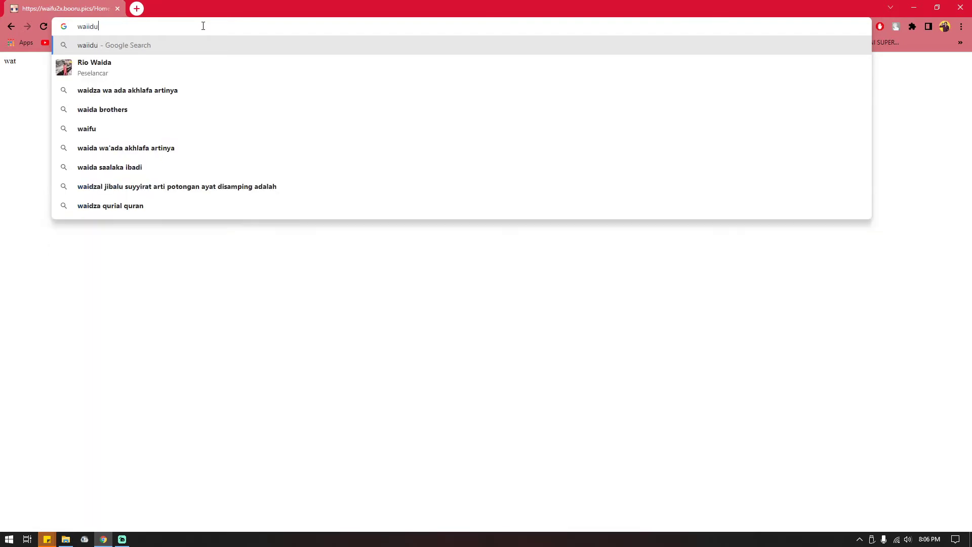
{"action": "key", "text": "BackSpace"}
{"action": "type", "text": "ii"}
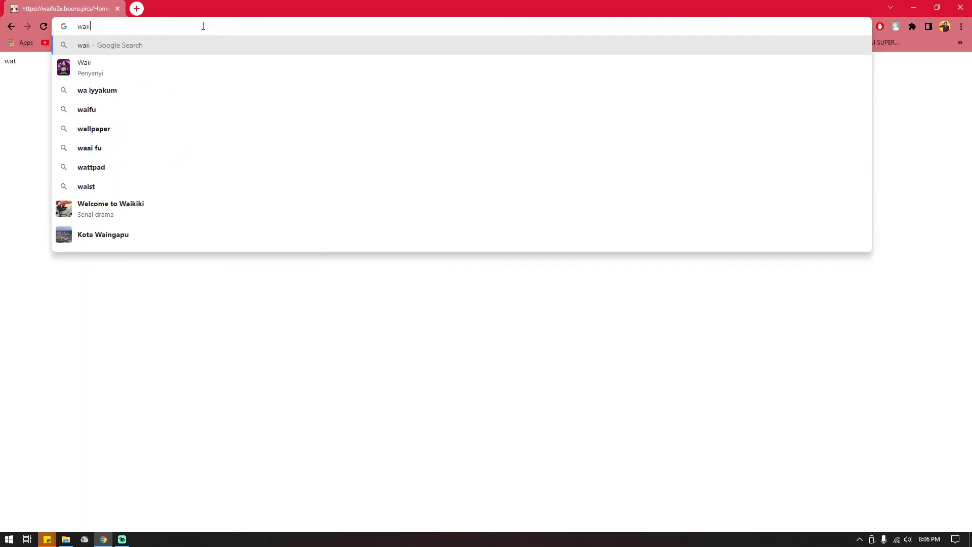
{"action": "key", "text": "BackSpace"}
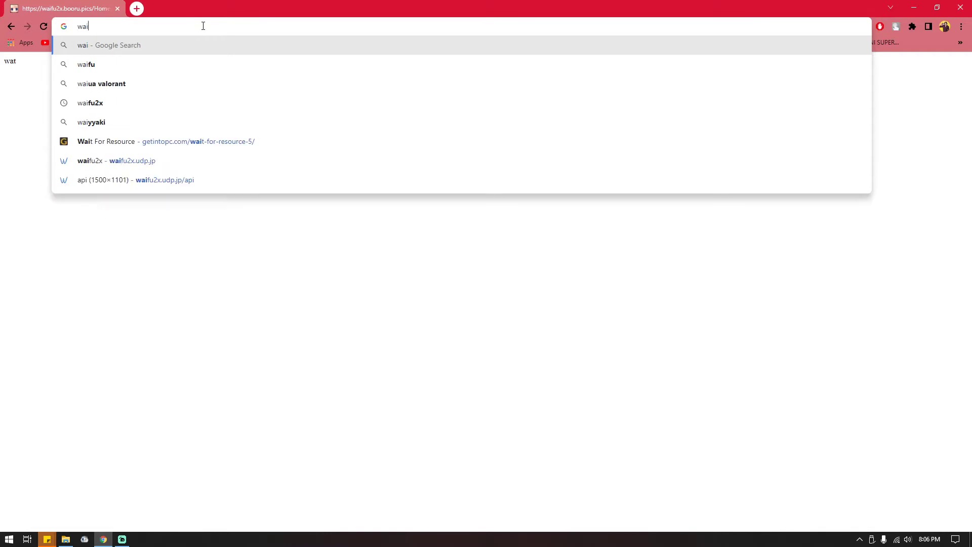
{"action": "type", "text": "i"}
{"action": "key", "text": "BackSpace"}
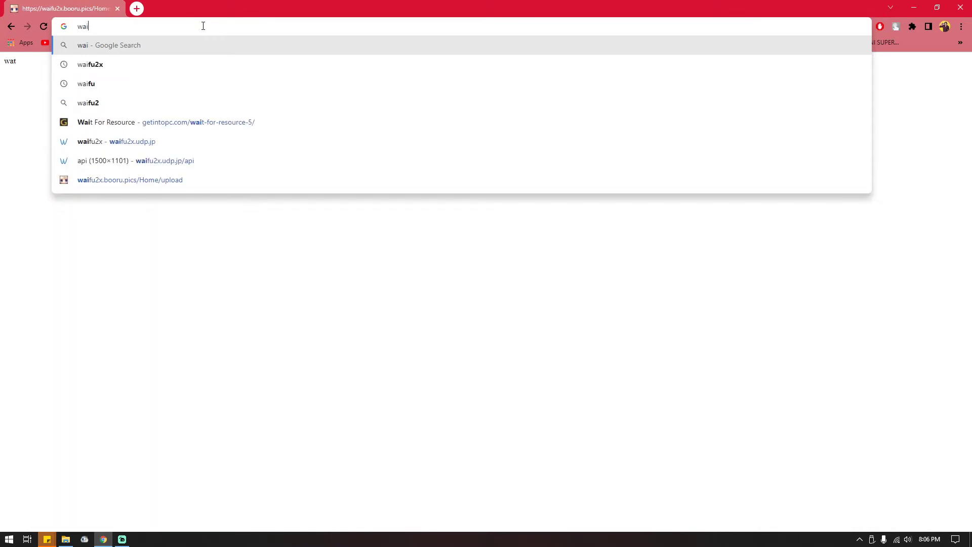
{"action": "type", "text": "fu"}
{"action": "key", "text": "Return"}
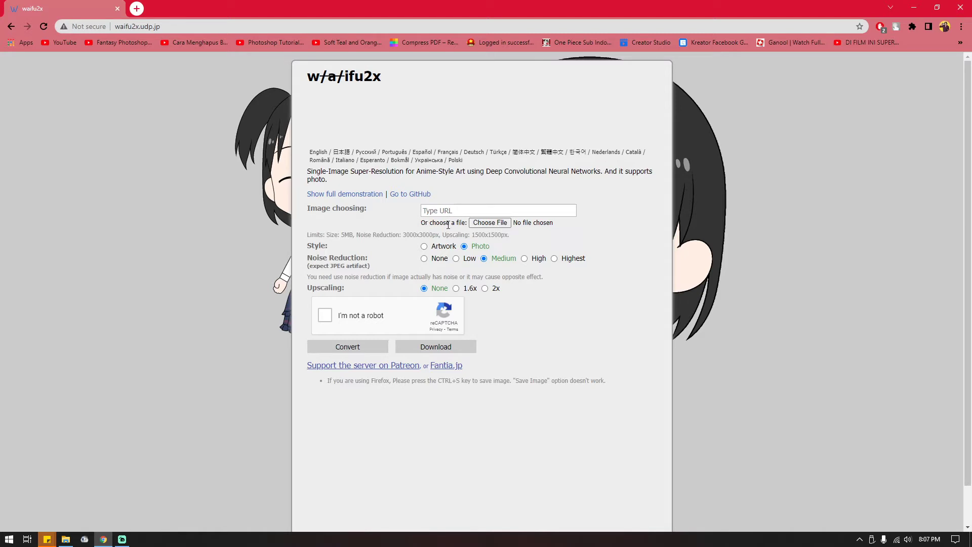
- Choose the stressed-man stock photo from the Pictures New folder as the image to convert
{"action": "left_click", "coordinate": [490, 222]}
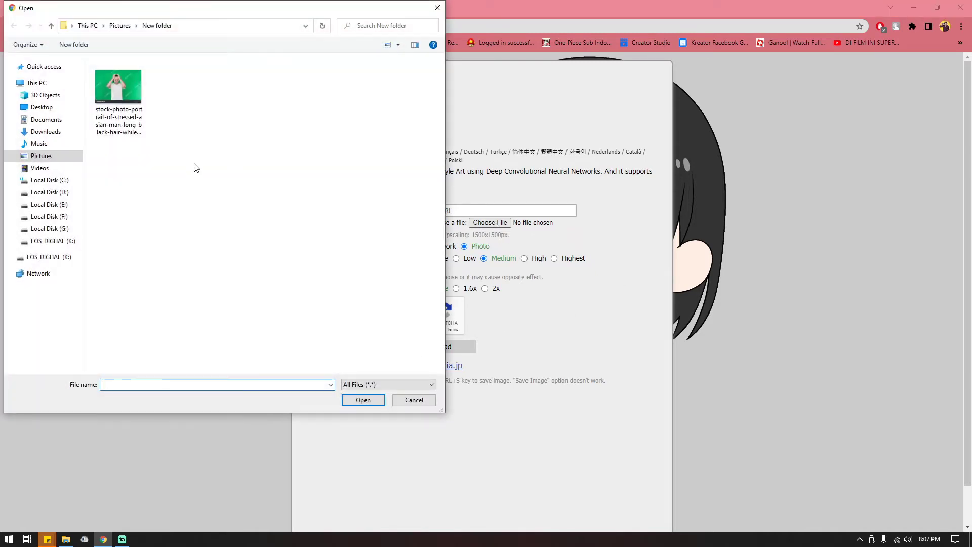
{"action": "left_click", "coordinate": [123, 89]}
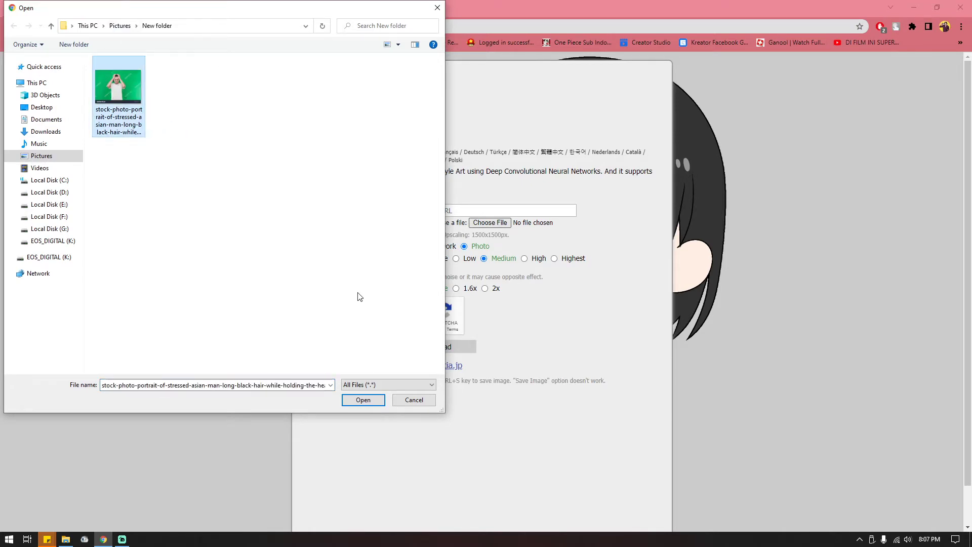
{"action": "left_click", "coordinate": [372, 399]}
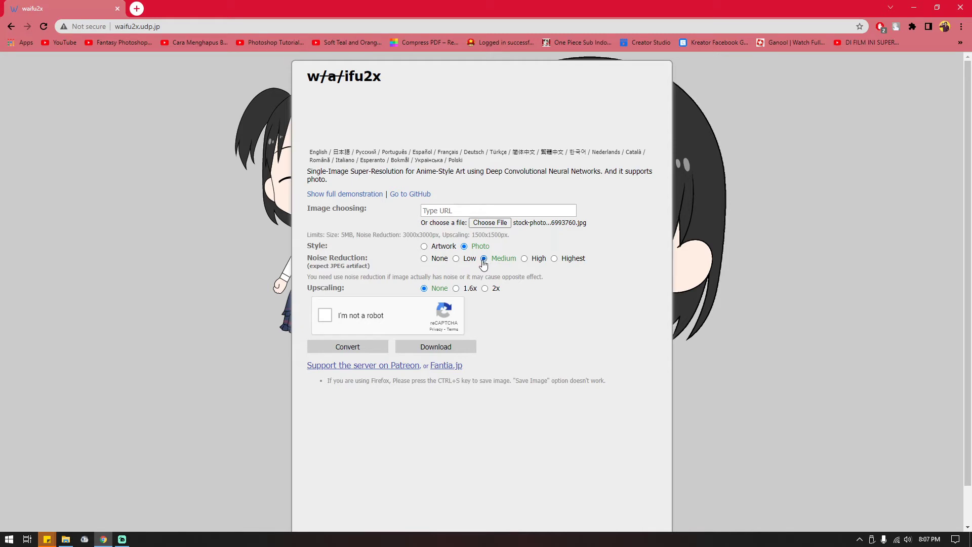
- Set Noise Reduction to None, pass the robot check, and request a download of the processed photo
{"action": "left_click", "coordinate": [424, 259]}
{"action": "left_click", "coordinate": [329, 316]}
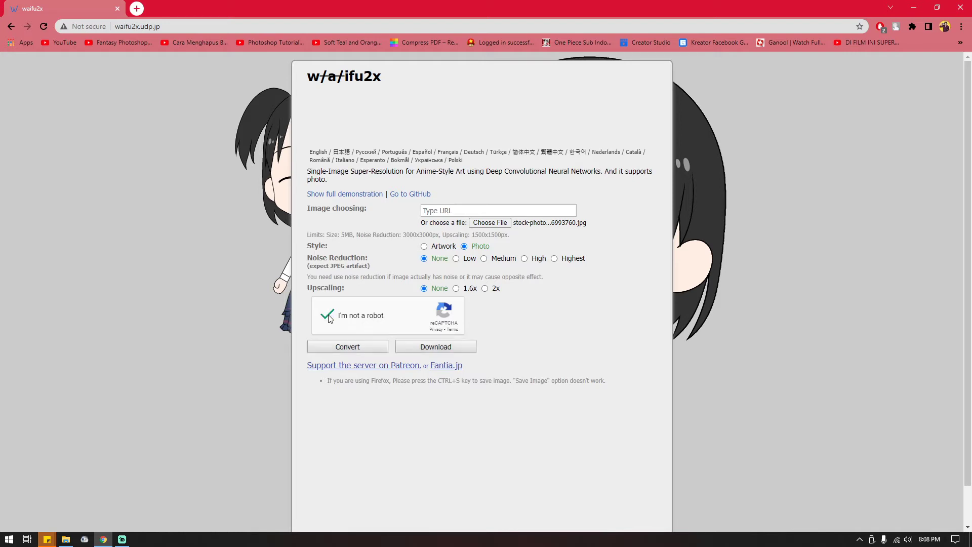
{"action": "left_click", "coordinate": [424, 349]}
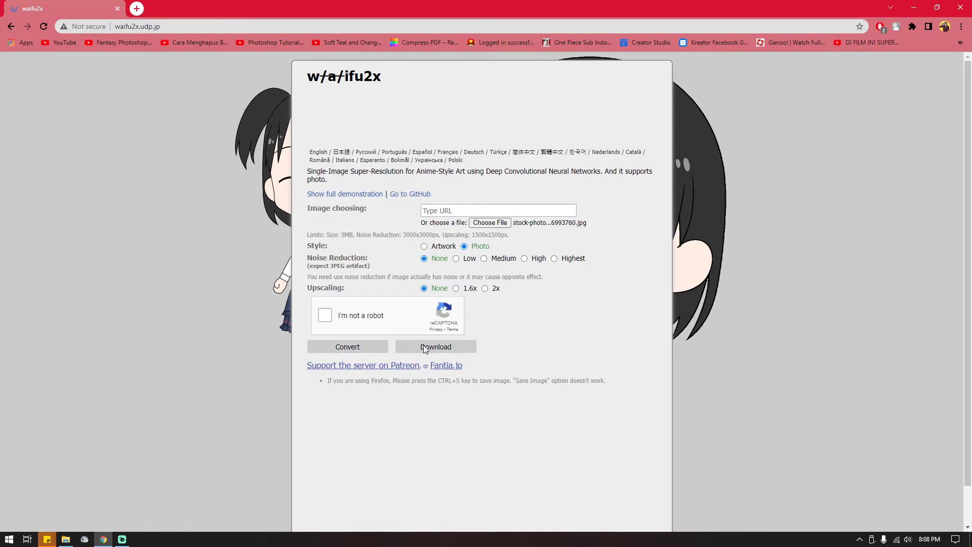
- Solve the crosswalks captcha and request the processed photo's download again, dismissing any further captcha challenge
{"action": "left_click", "coordinate": [325, 315]}
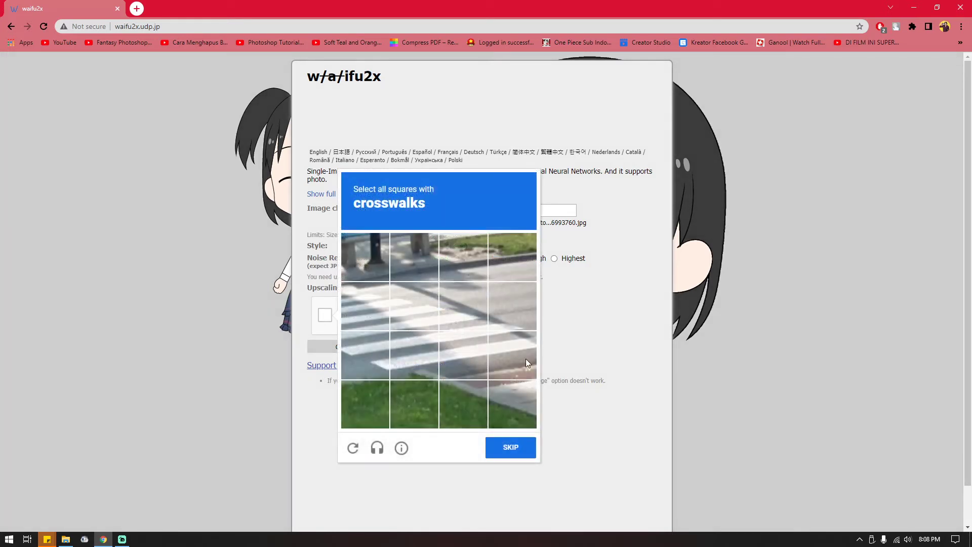
{"action": "left_click", "coordinate": [363, 304]}
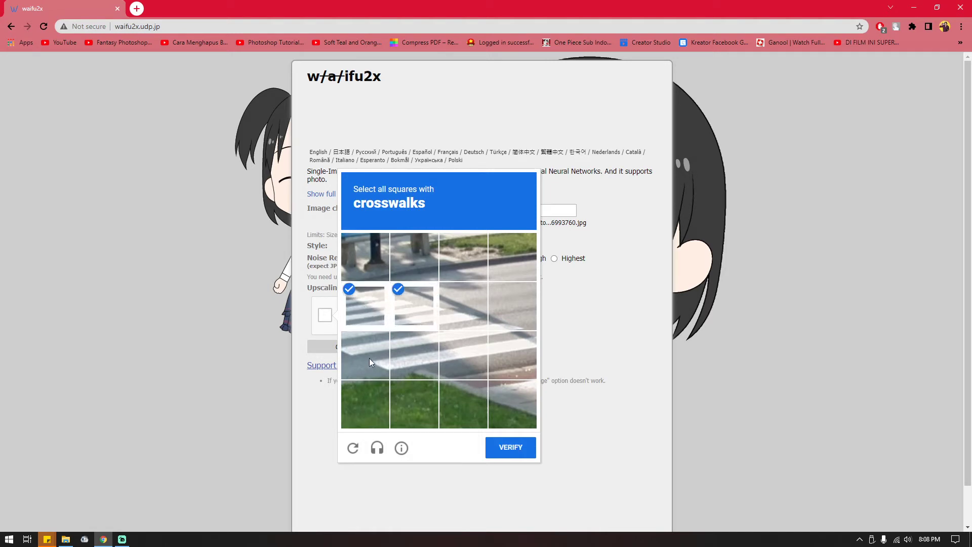
{"action": "left_click", "coordinate": [423, 356]}
{"action": "left_click", "coordinate": [466, 318]}
{"action": "left_click", "coordinate": [471, 356]}
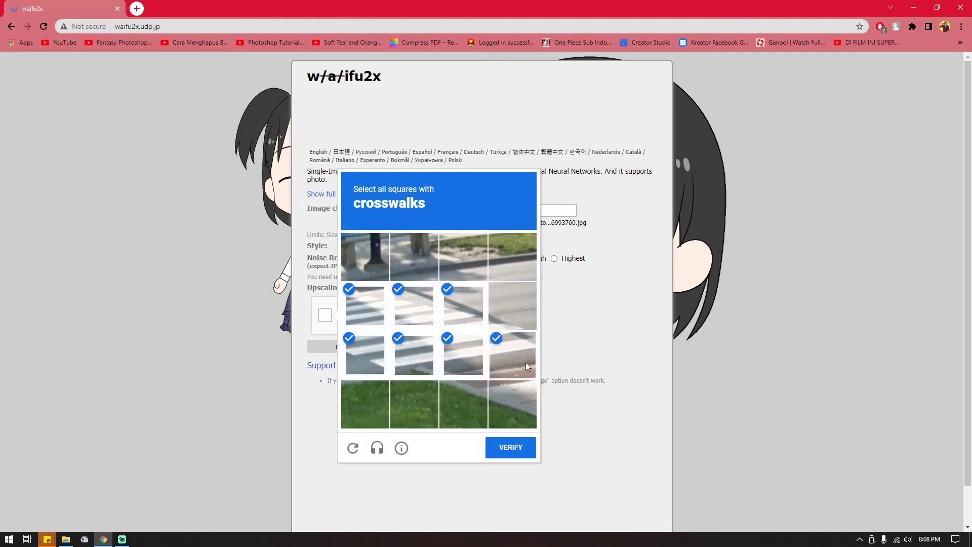
{"action": "left_click", "coordinate": [507, 449]}
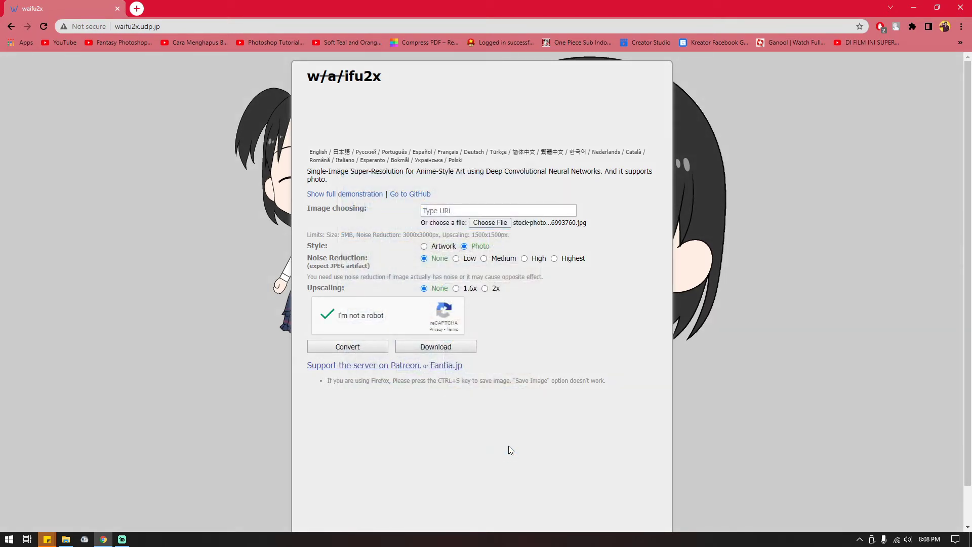
{"action": "left_click", "coordinate": [442, 348]}
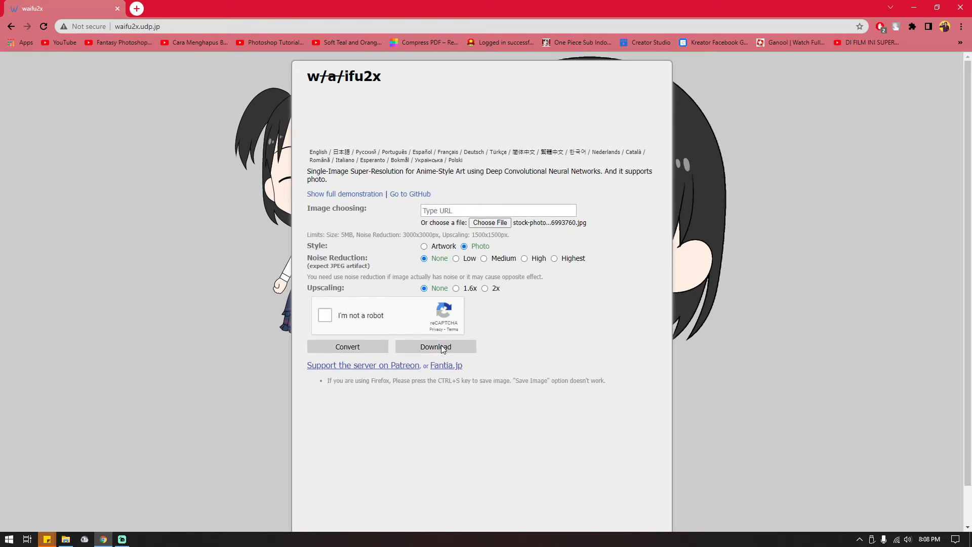
{"action": "left_click", "coordinate": [326, 315]}
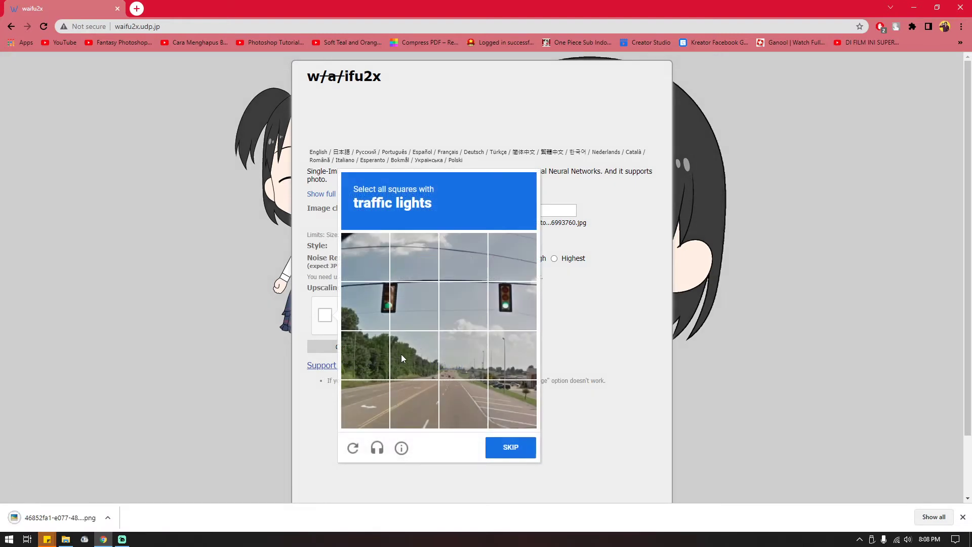
{"action": "left_click", "coordinate": [608, 427]}
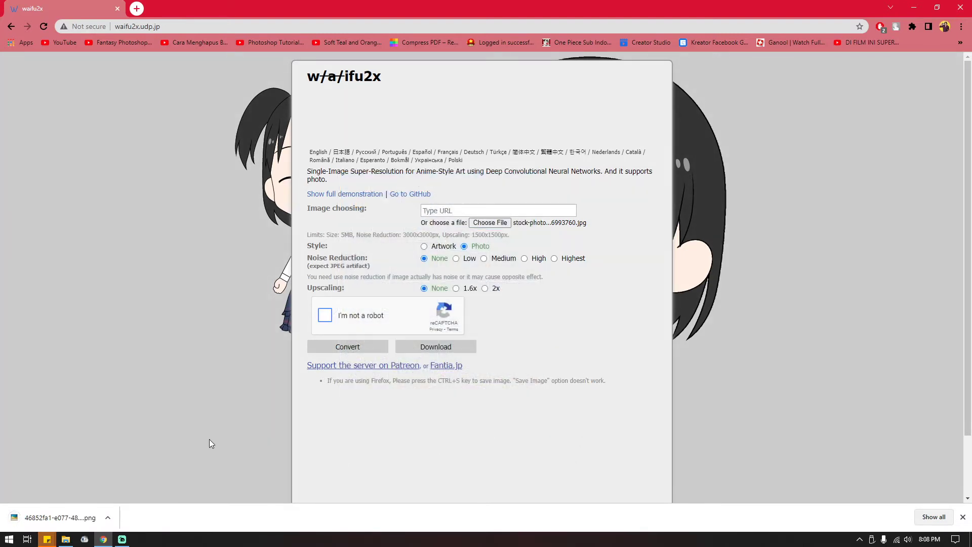
- Switch to File Explorer, open the Downloads folder and preview the processed PNG starting with 46852fa1
{"action": "left_click", "coordinate": [65, 539]}
{"action": "left_click", "coordinate": [56, 171]}
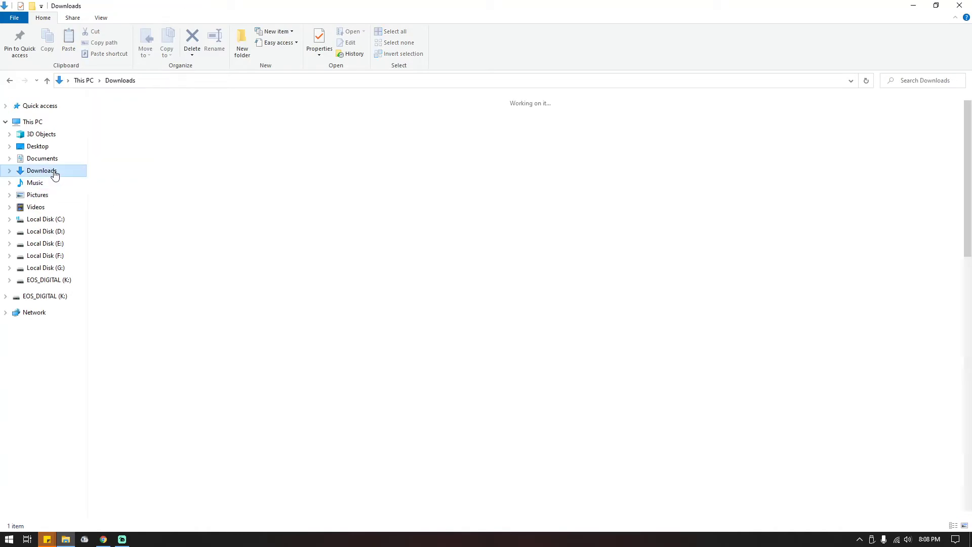
{"action": "left_click", "coordinate": [150, 157]}
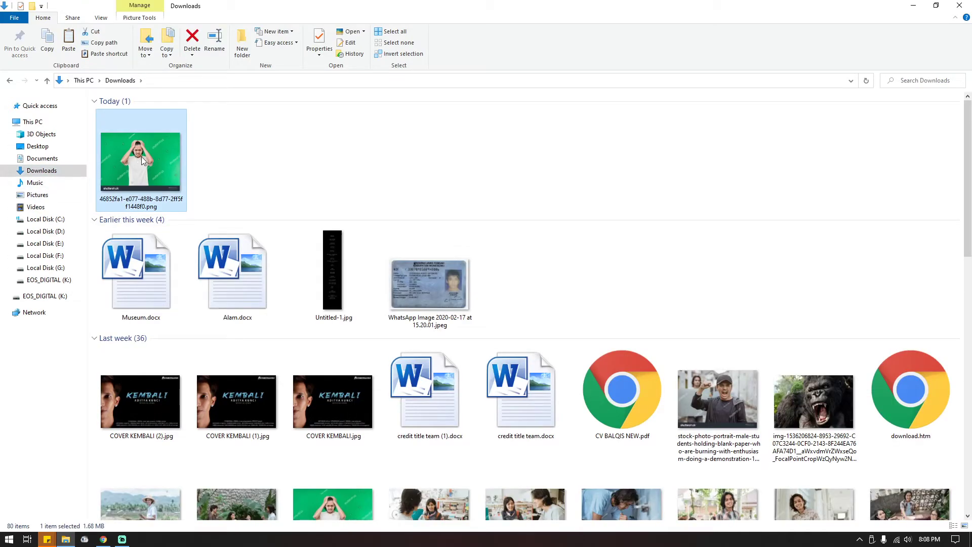
{"action": "double_click", "coordinate": [141, 157]}
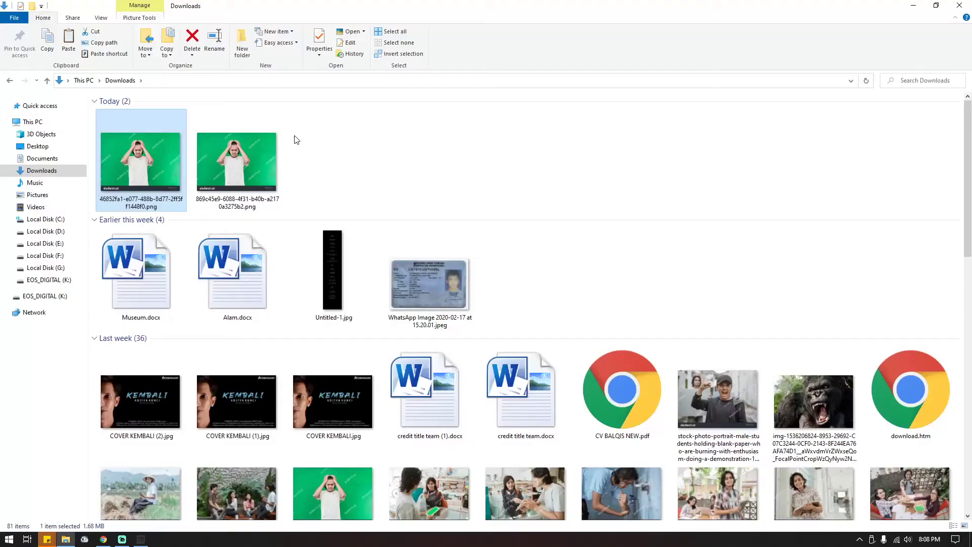
{"action": "left_click", "coordinate": [332, 164]}
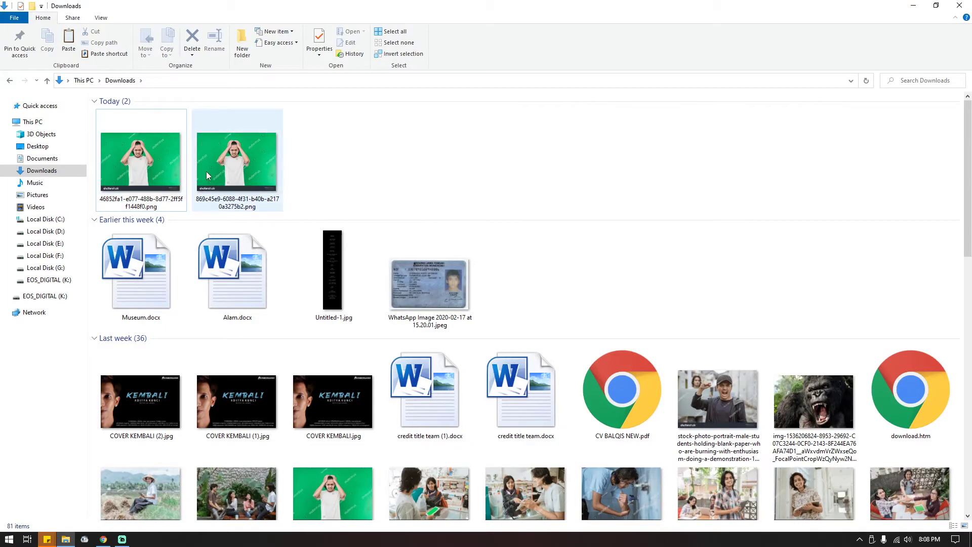
- Move the processed PNG starting with 46852fa1 from Downloads into the New folder inside Pictures
{"action": "left_click", "coordinate": [130, 168]}
{"action": "right_click", "coordinate": [142, 160]}
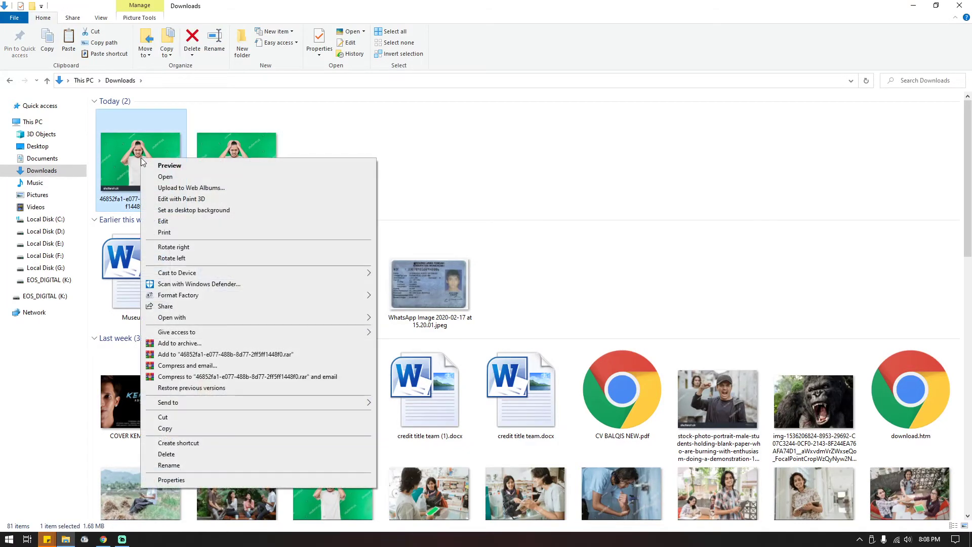
{"action": "left_click", "coordinate": [193, 416]}
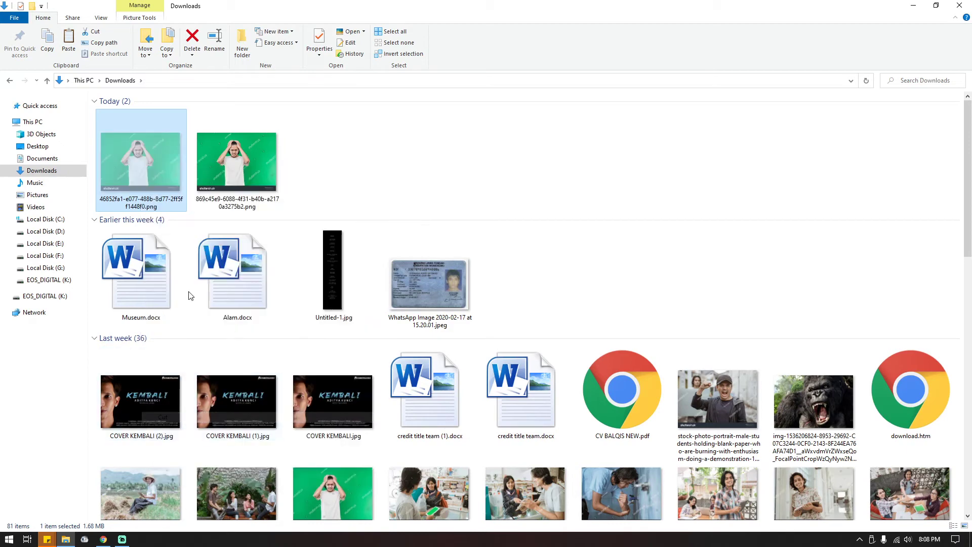
{"action": "left_click", "coordinate": [56, 195]}
{"action": "left_click", "coordinate": [190, 131]}
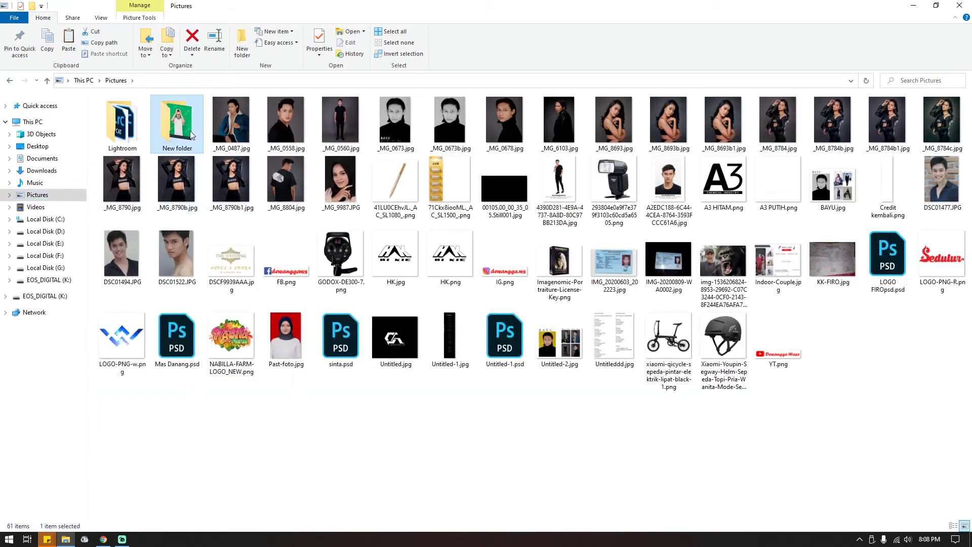
{"action": "double_click", "coordinate": [190, 131]}
{"action": "right_click", "coordinate": [224, 186]}
{"action": "left_click", "coordinate": [260, 269]}
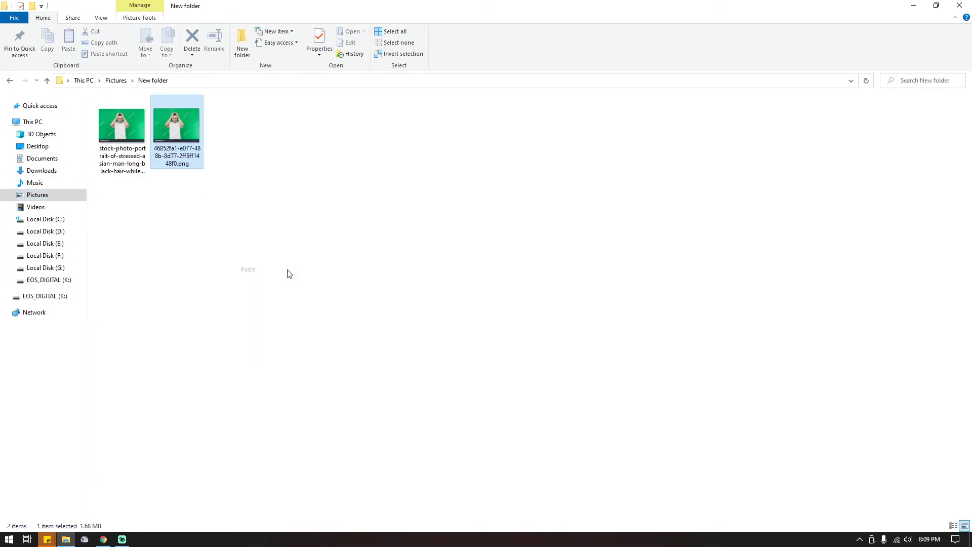
- Open the properties of the original stock-photo JPG and move the dialog aside
{"action": "left_click", "coordinate": [128, 123]}
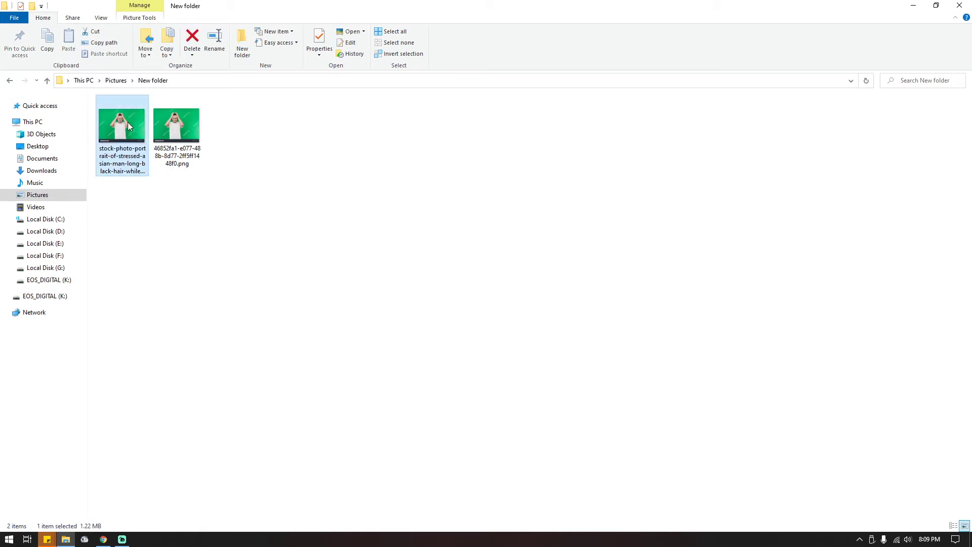
{"action": "left_click", "coordinate": [180, 124]}
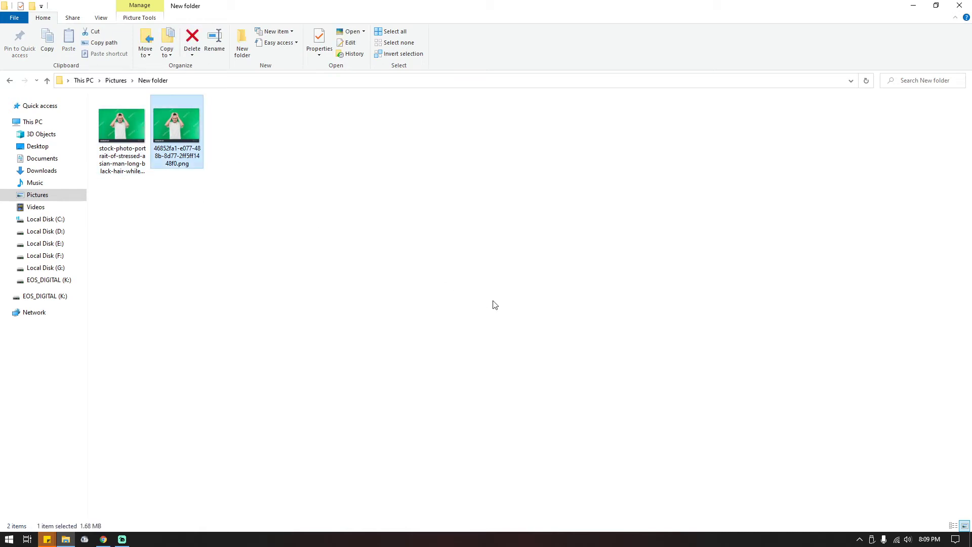
{"action": "right_click", "coordinate": [127, 129]}
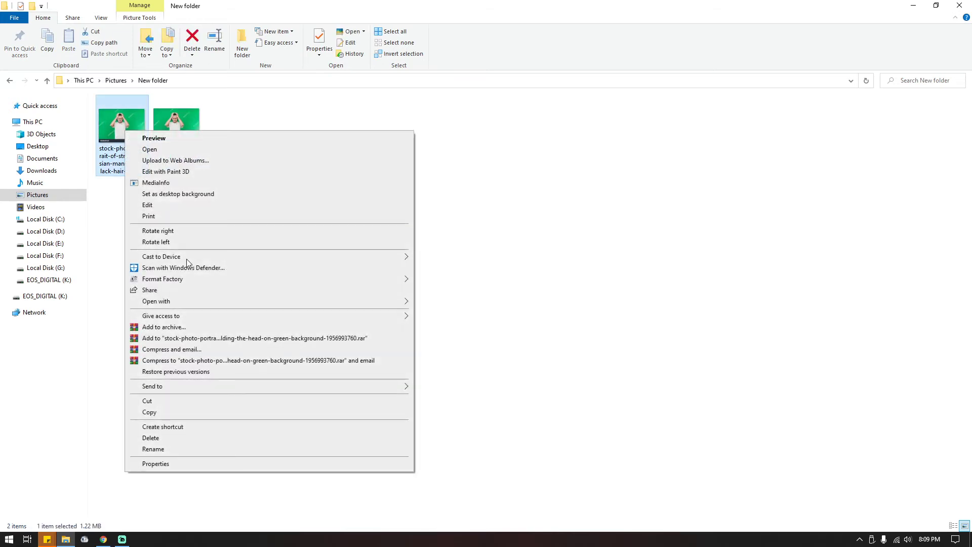
{"action": "left_click", "coordinate": [188, 463]}
{"action": "left_click_drag", "start_coordinate": [216, 144], "coordinate": [132, 188]}
- Open the processed PNG's properties and place both properties dialogs side by side to compare the file sizes
{"action": "right_click", "coordinate": [172, 123]}
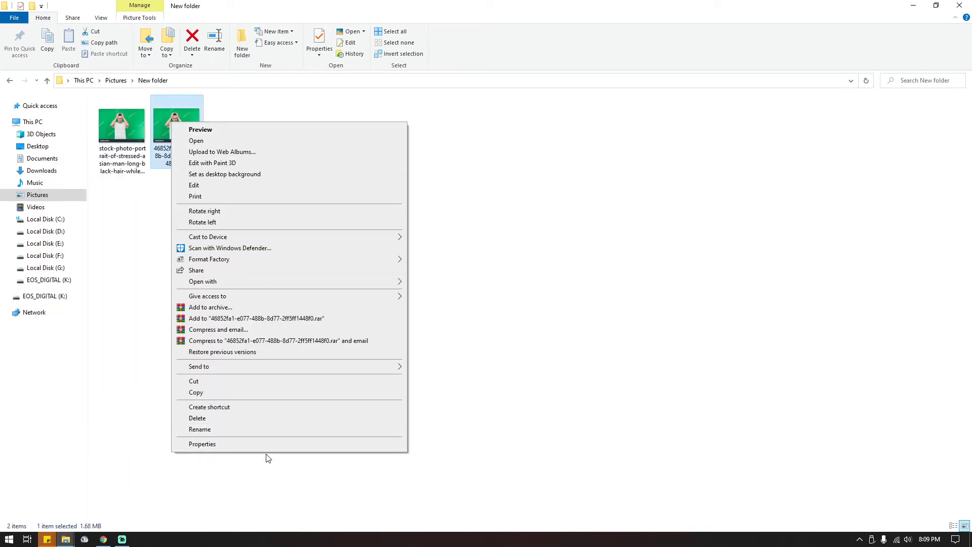
{"action": "left_click", "coordinate": [253, 445]}
{"action": "left_click_drag", "start_coordinate": [257, 133], "coordinate": [406, 120]}
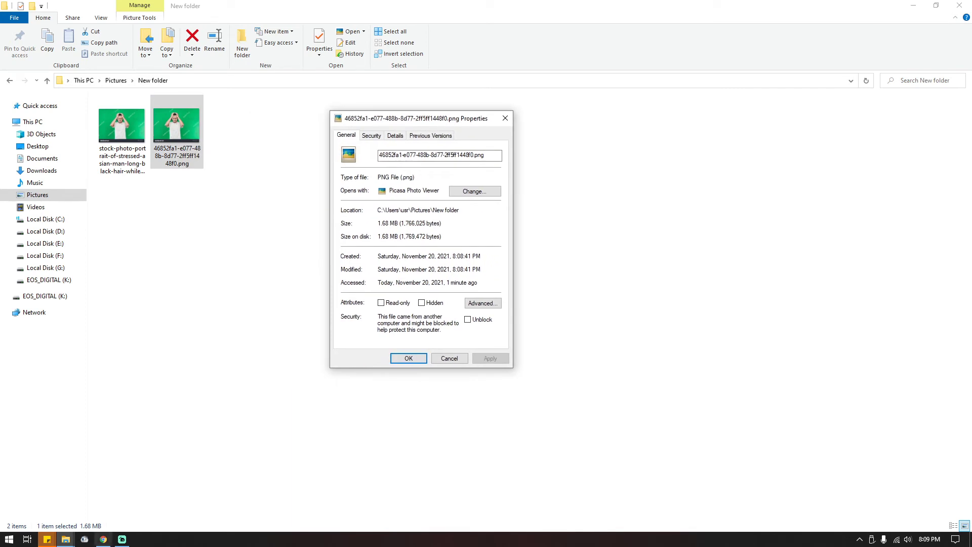
{"action": "mouse_move", "coordinate": [65, 539]}
{"action": "left_click", "coordinate": [121, 499]}
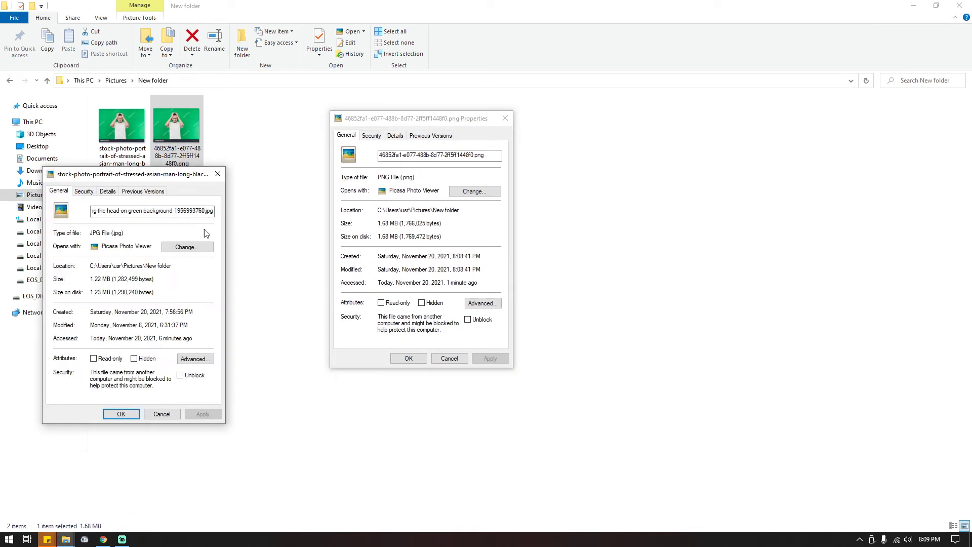
{"action": "left_click_drag", "start_coordinate": [152, 177], "coordinate": [250, 120]}
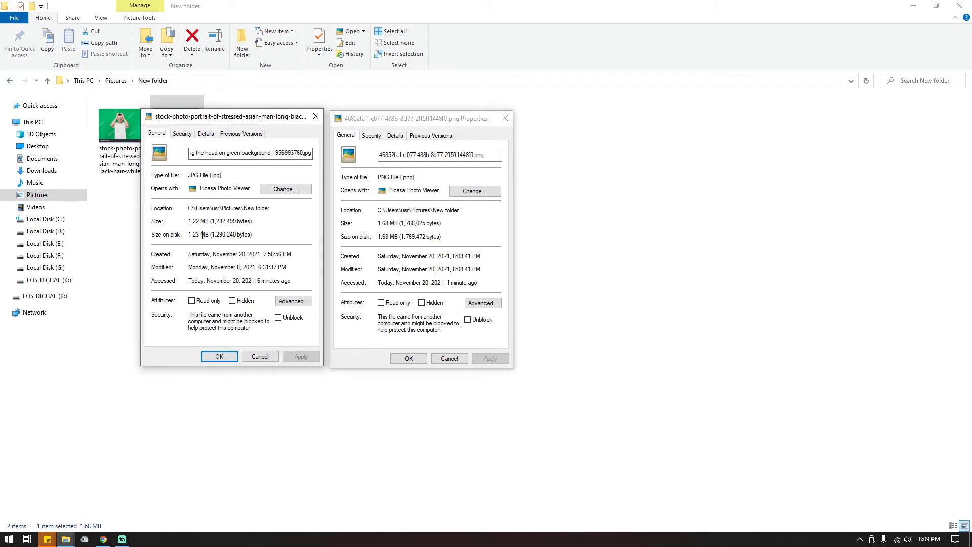
{"action": "left_click_drag", "start_coordinate": [370, 120], "coordinate": [369, 116]}
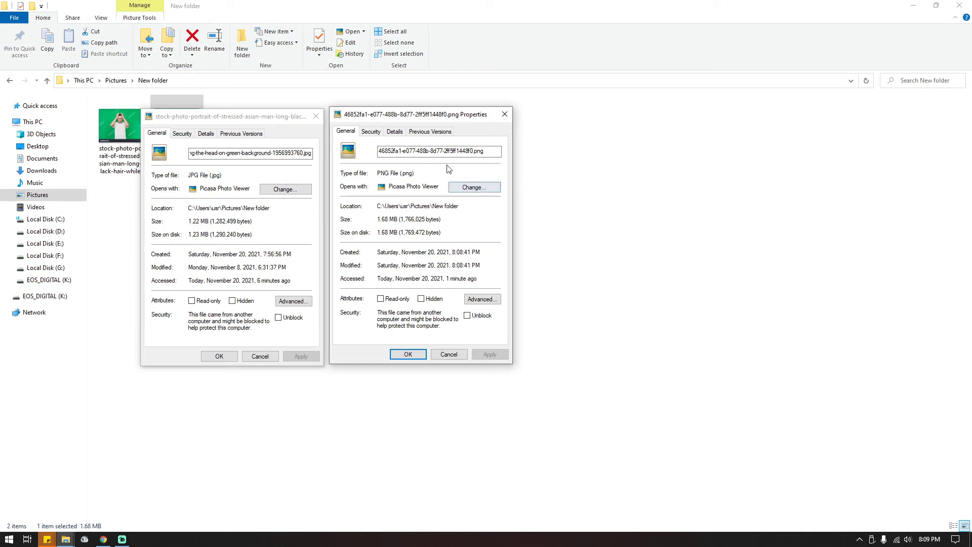
- Show the detailed metadata of both images and compare their pixel dimensions
{"action": "left_click", "coordinate": [183, 135]}
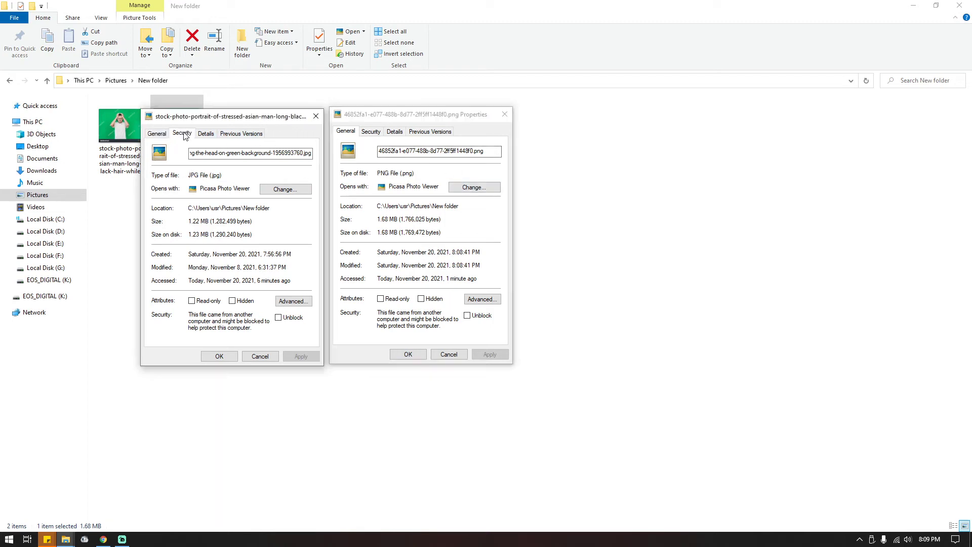
{"action": "left_click", "coordinate": [210, 134]}
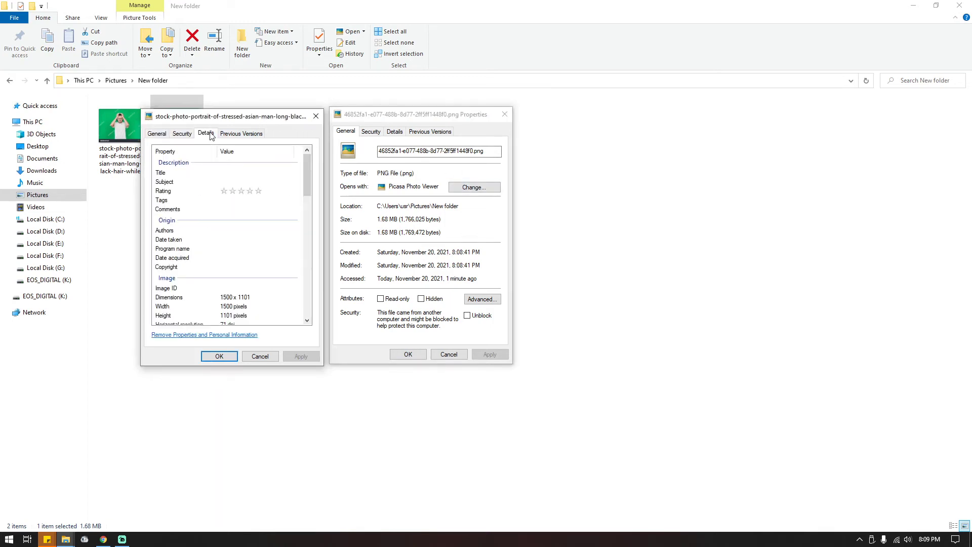
{"action": "left_click", "coordinate": [395, 135]}
{"action": "left_click", "coordinate": [415, 286]}
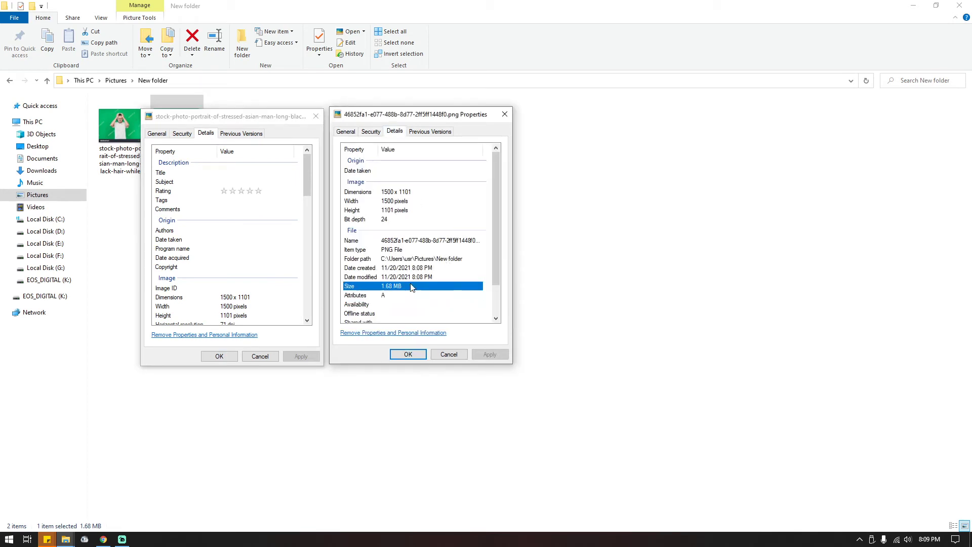
{"action": "left_click", "coordinate": [397, 192]}
{"action": "scroll", "coordinate": [273, 268], "scroll_direction": "down", "scroll_amount": 5}
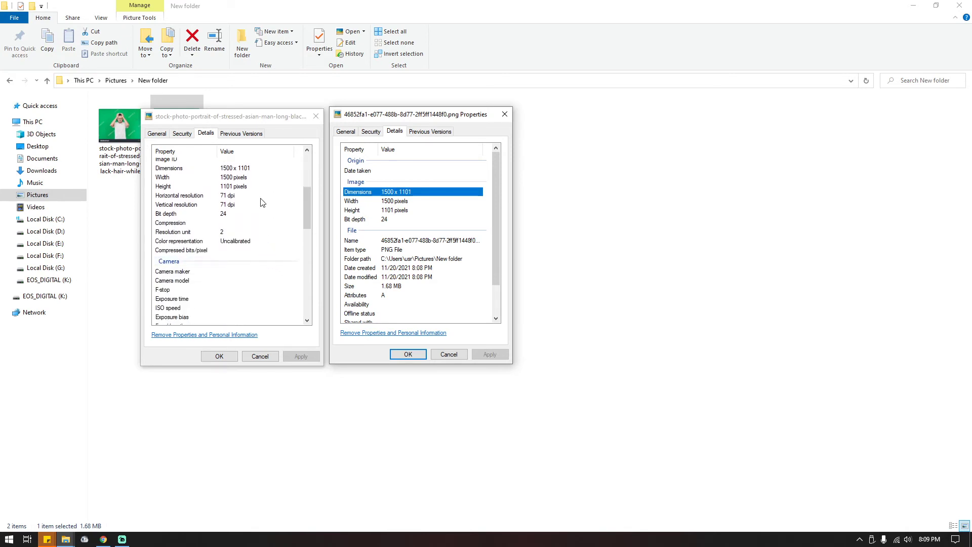
{"action": "scroll", "coordinate": [263, 203], "scroll_direction": "up", "scroll_amount": 1}
{"action": "left_click", "coordinate": [246, 196]}
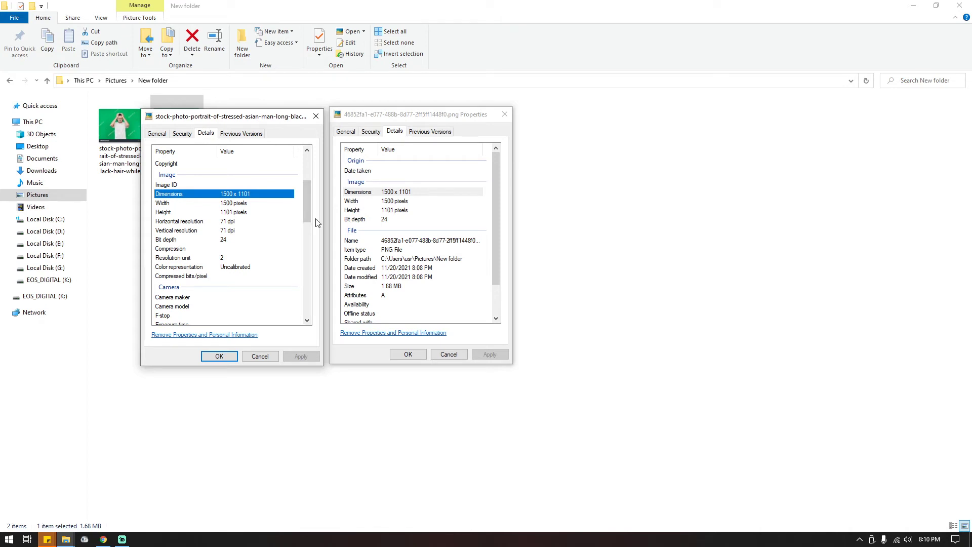
{"action": "scroll", "coordinate": [280, 238], "scroll_direction": "down", "scroll_amount": 1}
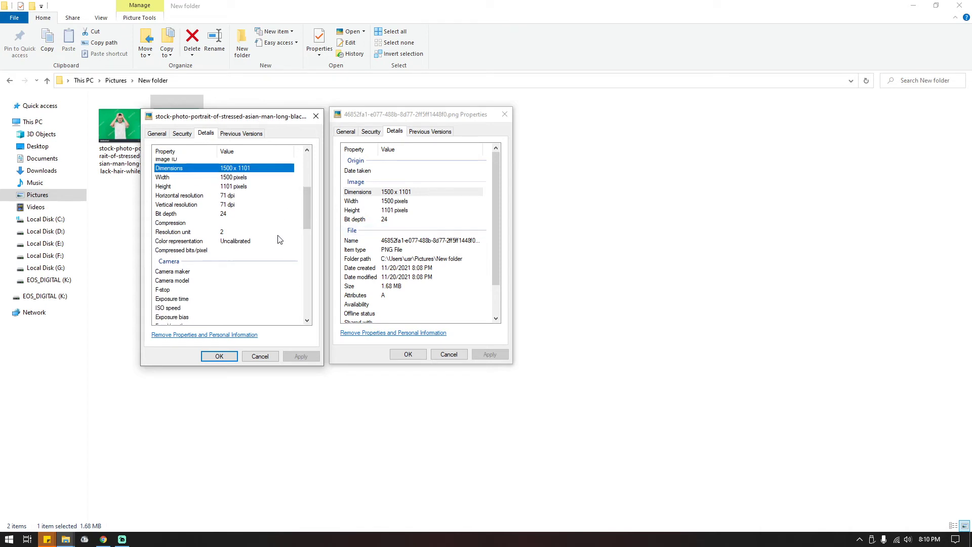
- Examine the original JPG's horizontal resolution, vertical resolution and bit depth
{"action": "left_click", "coordinate": [212, 196]}
{"action": "left_click", "coordinate": [242, 206]}
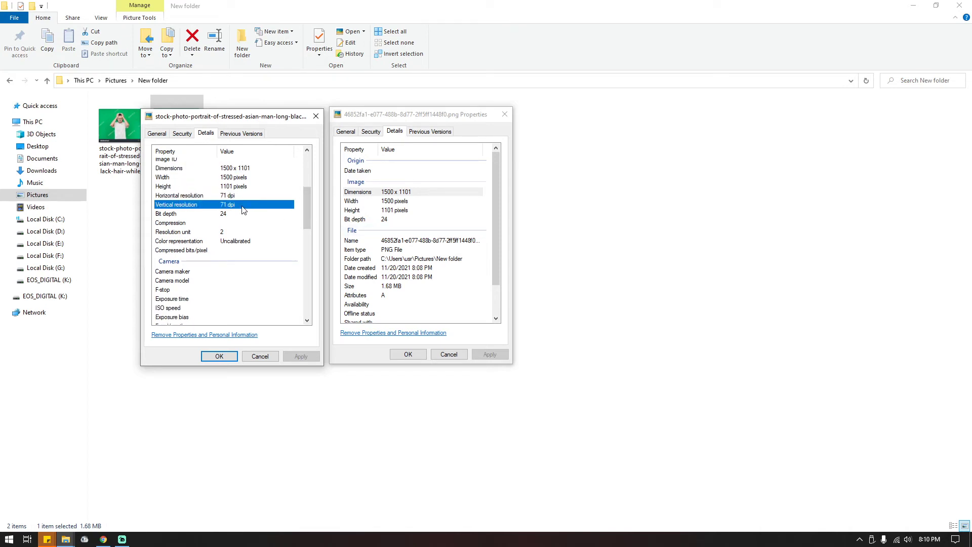
{"action": "left_click", "coordinate": [238, 214]}
{"action": "left_click", "coordinate": [241, 204]}
{"action": "left_click", "coordinate": [242, 196]}
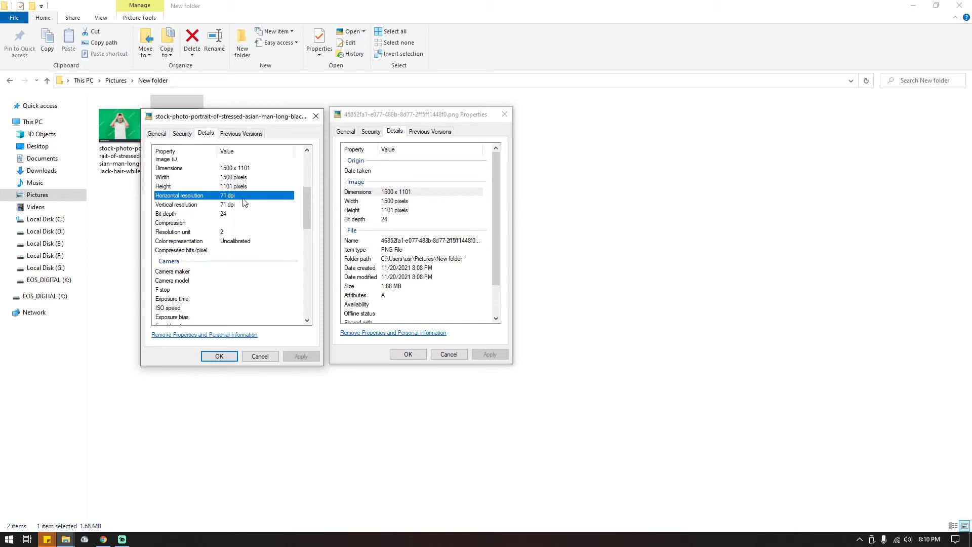
{"action": "left_click", "coordinate": [241, 206]}
{"action": "left_click", "coordinate": [245, 215]}
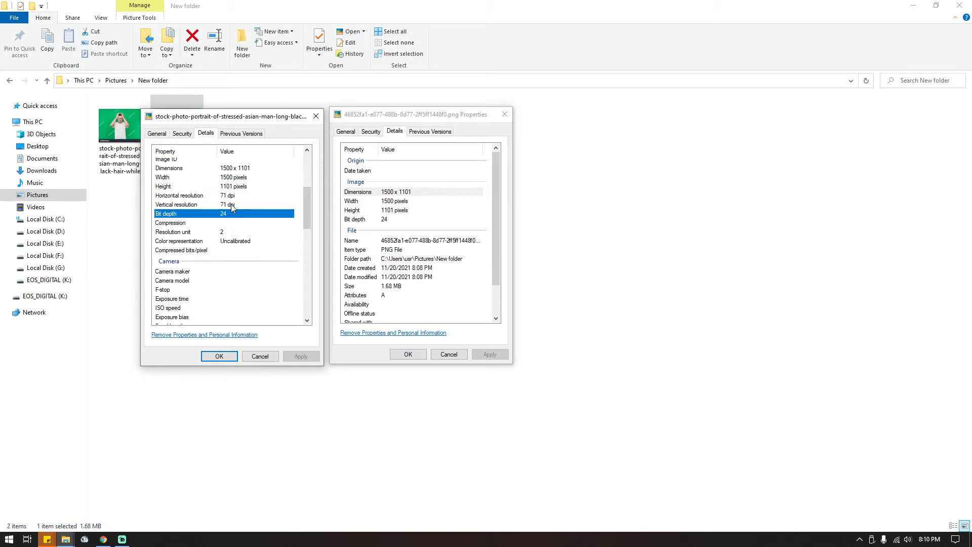
{"action": "left_click", "coordinate": [232, 205]}
{"action": "left_click", "coordinate": [231, 197]}
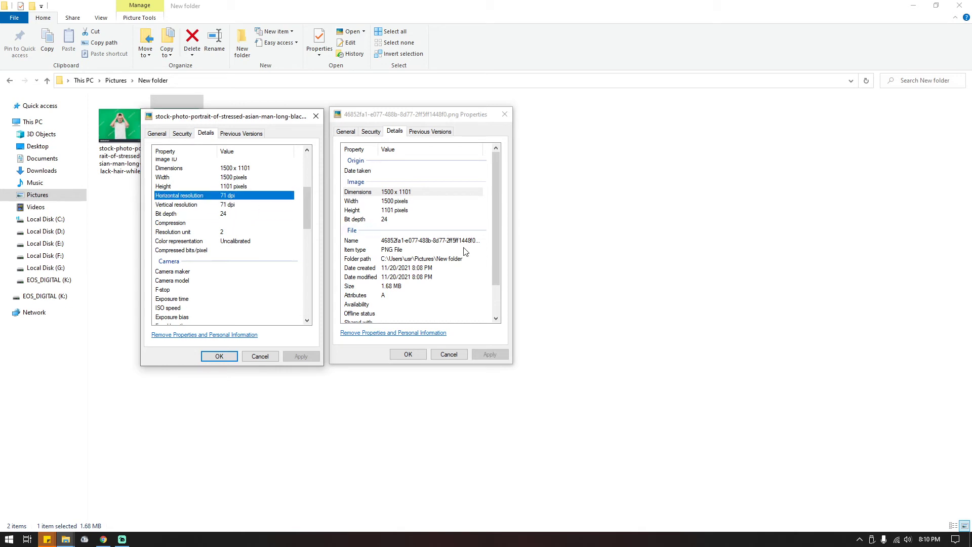
- Look through the rest of the original JPG's metadata, then close both properties dialogs without changes
{"action": "scroll", "coordinate": [452, 252], "scroll_direction": "down", "scroll_amount": 1}
{"action": "scroll", "coordinate": [449, 244], "scroll_direction": "up", "scroll_amount": 2}
{"action": "scroll", "coordinate": [284, 240], "scroll_direction": "down", "scroll_amount": 12}
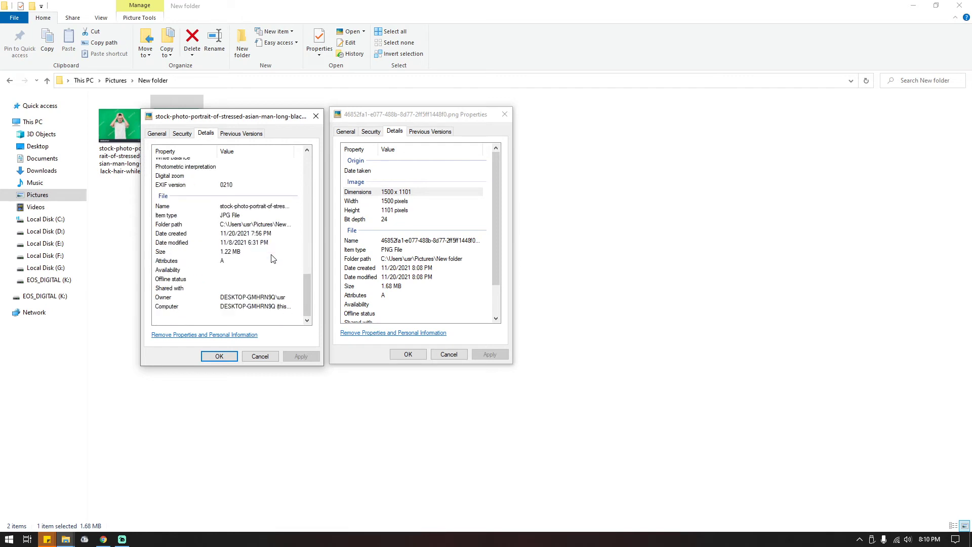
{"action": "scroll", "coordinate": [421, 279], "scroll_direction": "down", "scroll_amount": 3}
{"action": "scroll", "coordinate": [445, 279], "scroll_direction": "up", "scroll_amount": 2}
{"action": "scroll", "coordinate": [238, 252], "scroll_direction": "up", "scroll_amount": 10}
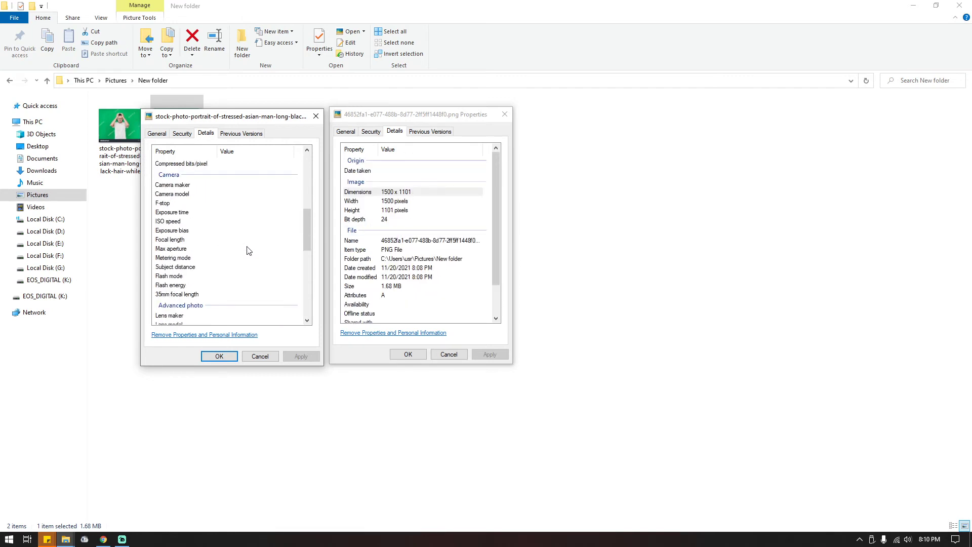
{"action": "scroll", "coordinate": [248, 251], "scroll_direction": "down", "scroll_amount": 4}
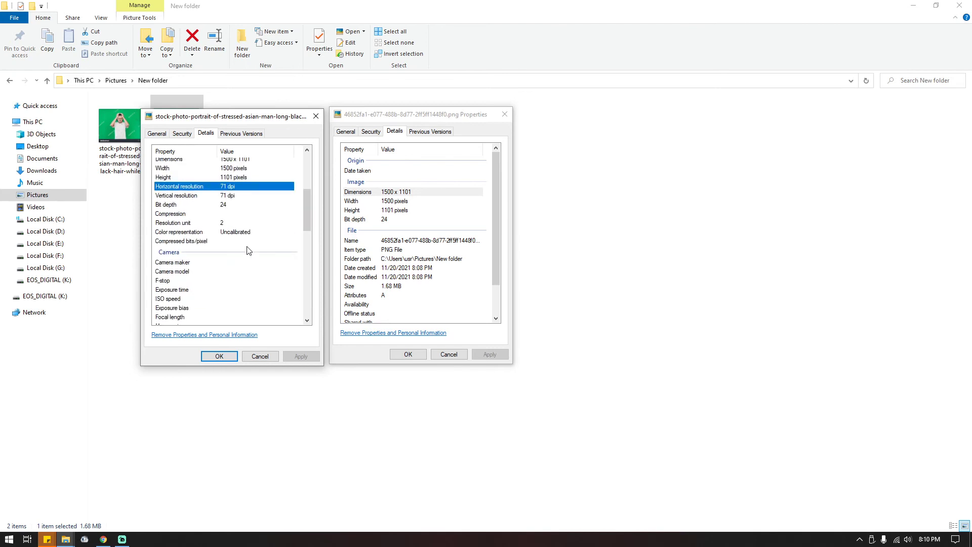
{"action": "left_click_drag", "start_coordinate": [307, 208], "coordinate": [307, 207]}
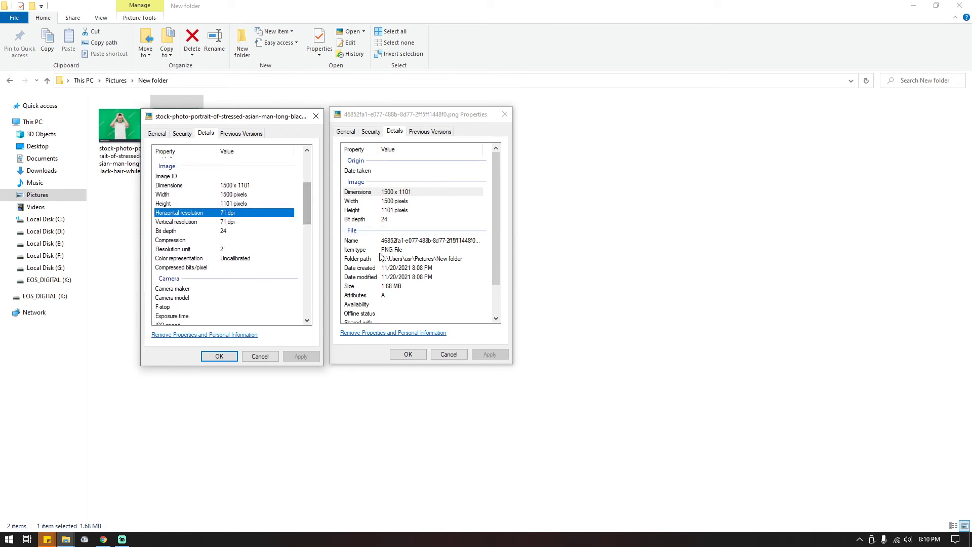
{"action": "left_click", "coordinate": [449, 354]}
{"action": "left_click", "coordinate": [260, 356]}
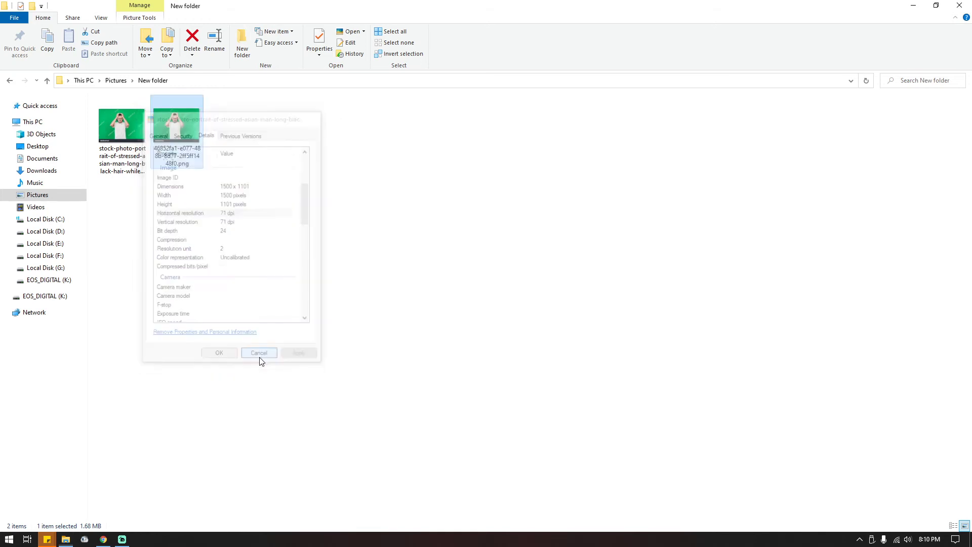
- Open the original JPG in the image viewer and enlarge the man's face for comparison with the enhanced PNG
{"action": "double_click", "coordinate": [130, 126]}
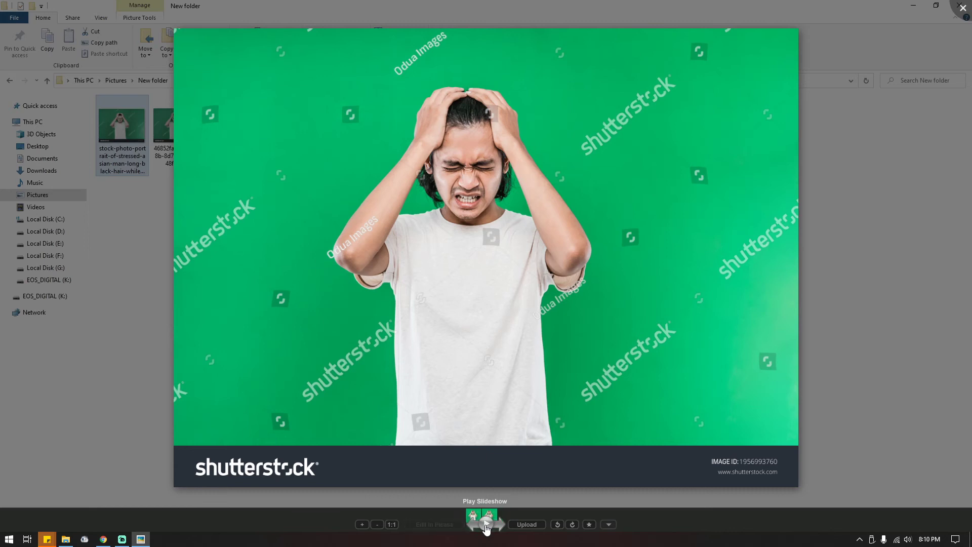
{"action": "scroll", "coordinate": [490, 283], "scroll_direction": "up", "scroll_amount": 5}
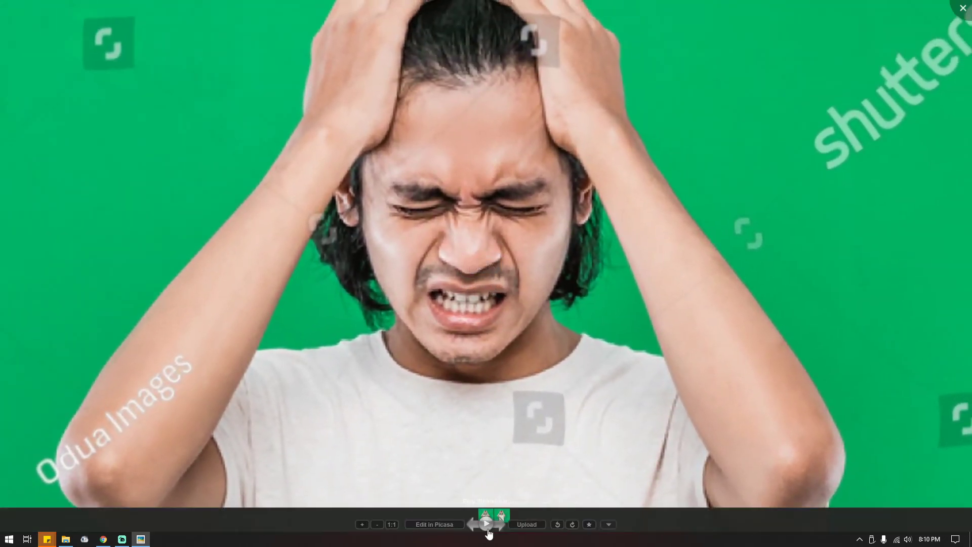
{"action": "left_click", "coordinate": [488, 526]}
{"action": "scroll", "coordinate": [479, 227], "scroll_direction": "up", "scroll_amount": 5}
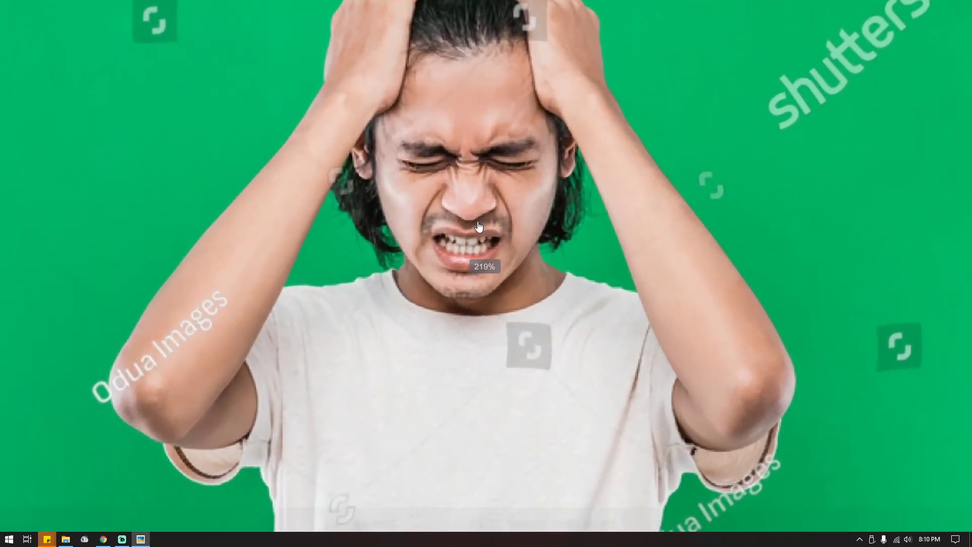
{"action": "left_click_drag", "start_coordinate": [486, 343], "coordinate": [488, 377]}
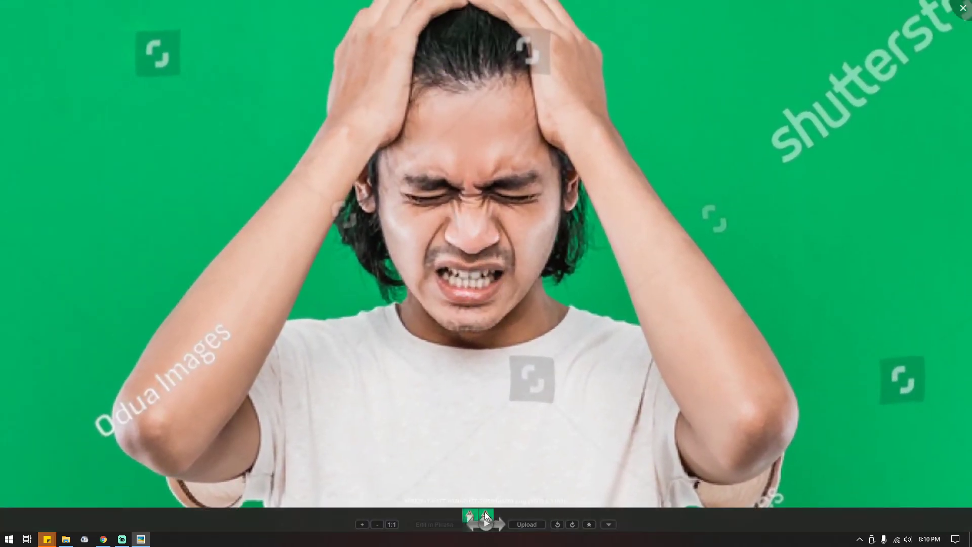
- Switch back and forth between the original and enhanced images to compare the facial detail
{"action": "left_click", "coordinate": [470, 516]}
{"action": "left_click", "coordinate": [487, 516]}
{"action": "scroll", "coordinate": [478, 303], "scroll_direction": "up", "scroll_amount": 2}
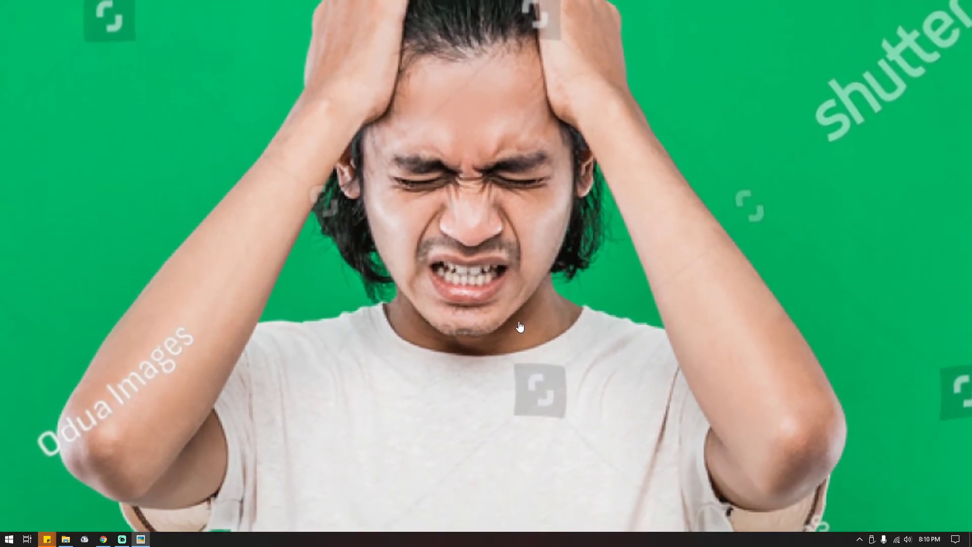
{"action": "mouse_move", "coordinate": [495, 517]}
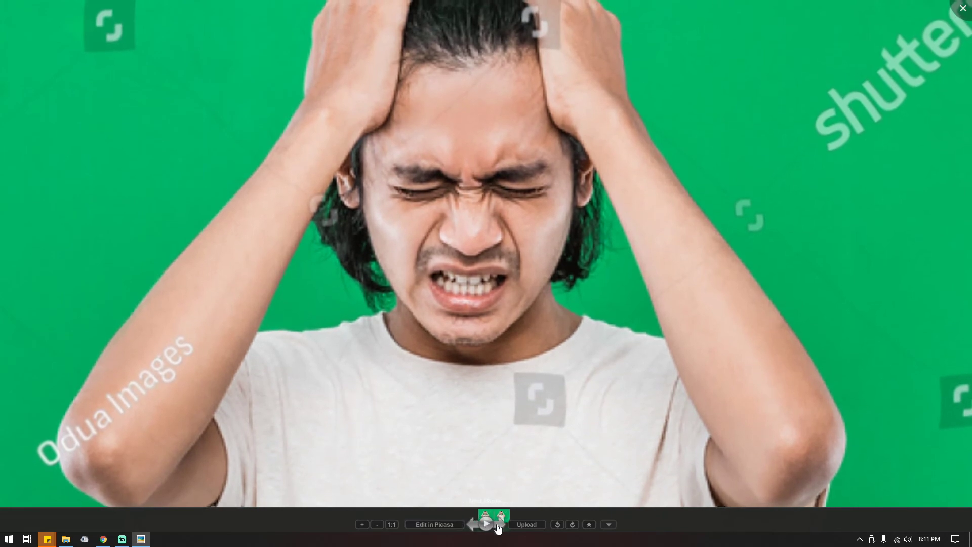
{"action": "left_click", "coordinate": [489, 525]}
{"action": "left_click", "coordinate": [490, 526]}
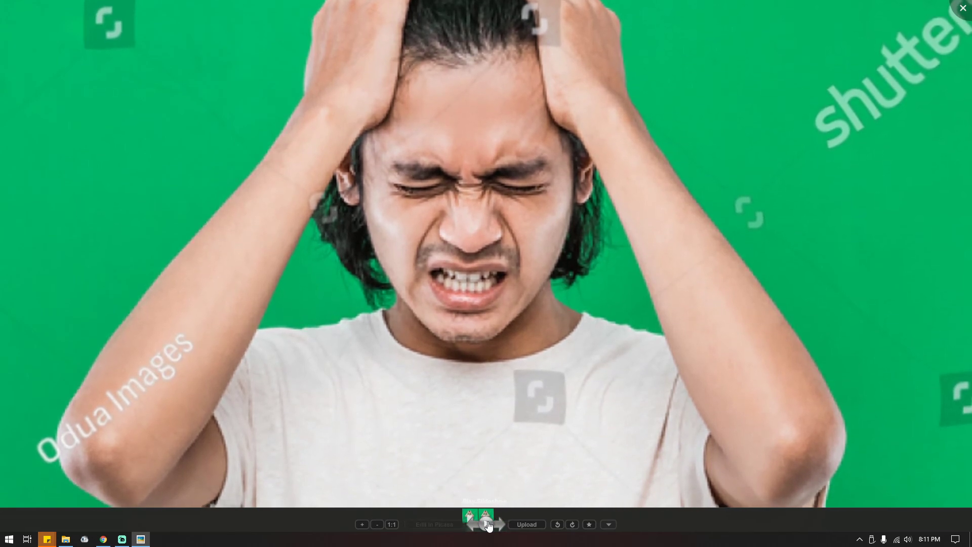
{"action": "left_click", "coordinate": [487, 524]}
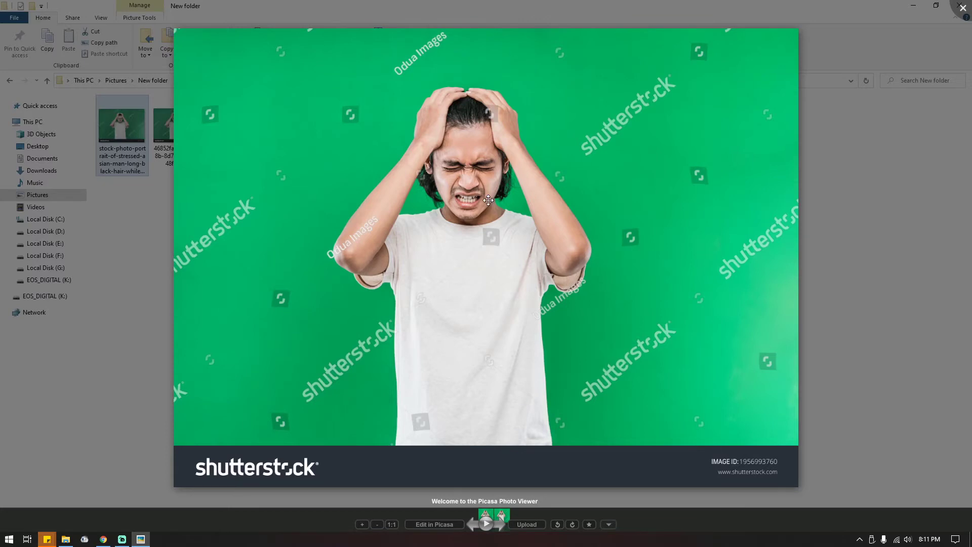
- Magnify the original's face to about 332% and alternate repeatedly with the enhanced PNG to compare sharpness
{"action": "scroll", "coordinate": [488, 200], "scroll_direction": "up", "scroll_amount": 5}
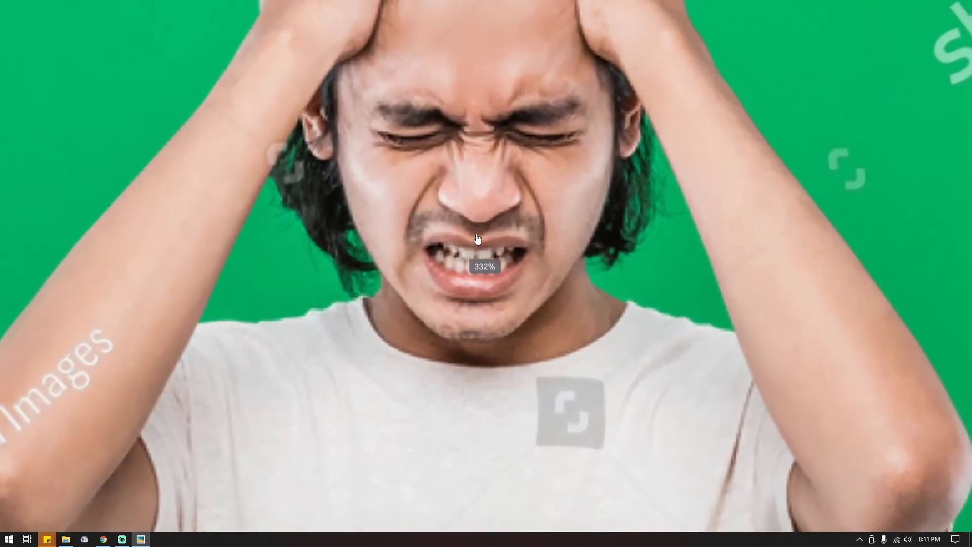
{"action": "left_click", "coordinate": [488, 526]}
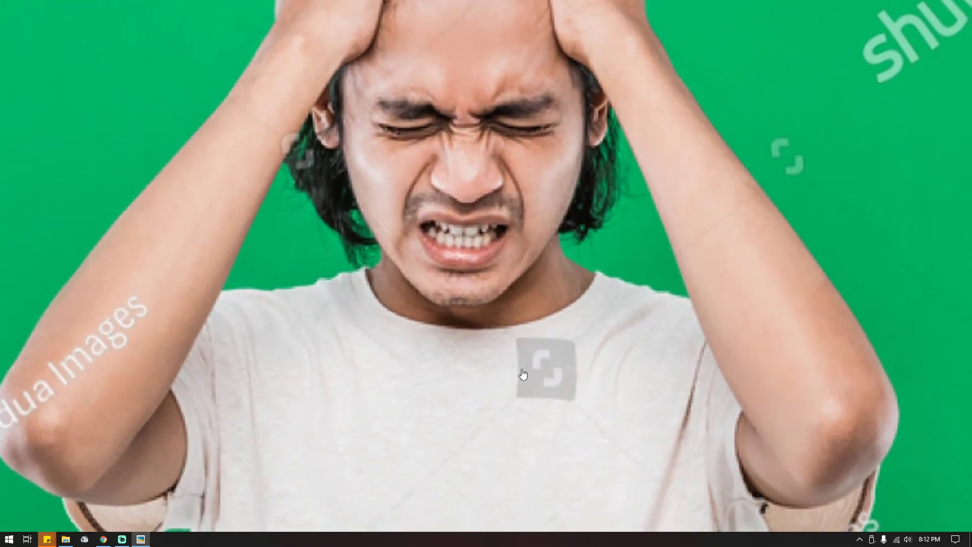
{"action": "left_click", "coordinate": [495, 527]}
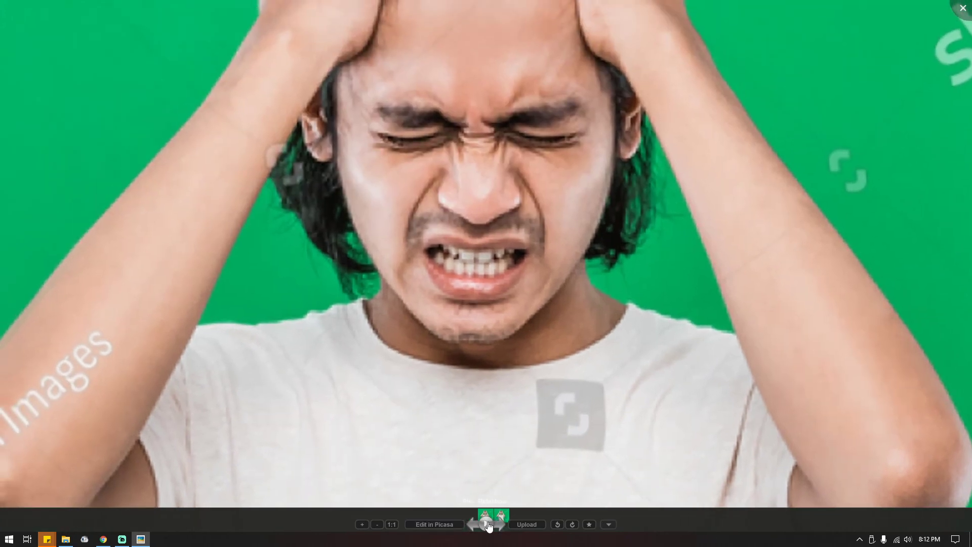
{"action": "left_click", "coordinate": [495, 527]}
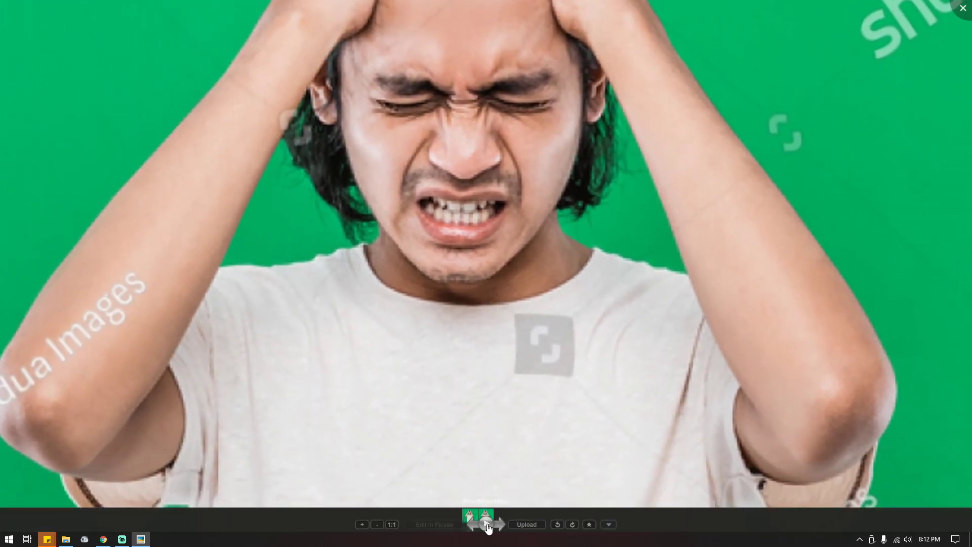
{"action": "left_click", "coordinate": [488, 526]}
{"action": "left_click", "coordinate": [488, 527]}
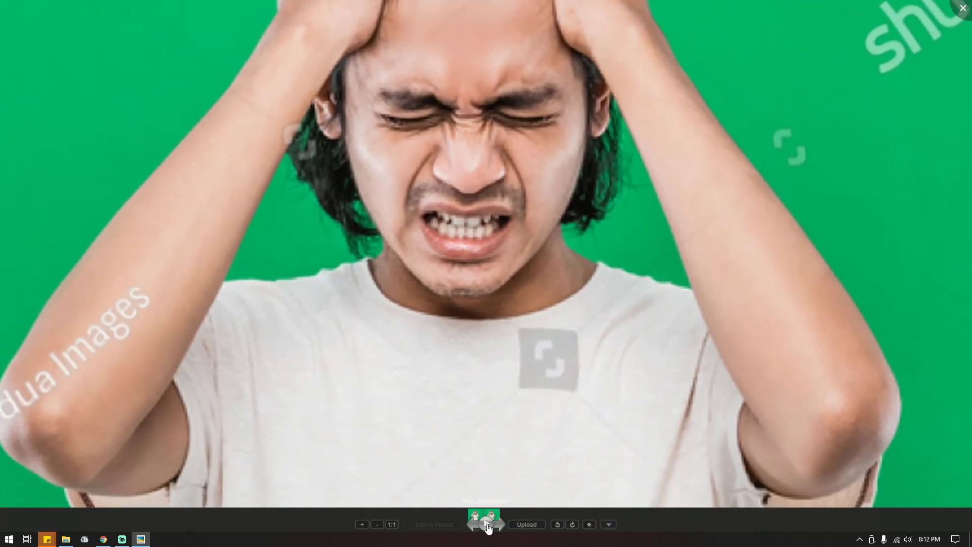
{"action": "left_click", "coordinate": [488, 527]}
{"action": "left_click", "coordinate": [488, 527]}
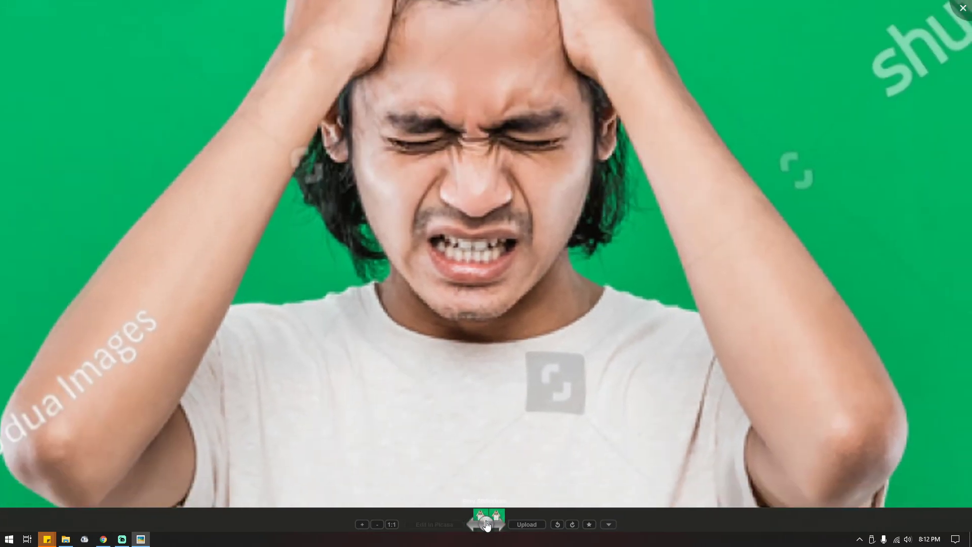
- Enlarge the enhanced image's face to match and alternate between both versions again to compare skin and hair
{"action": "scroll", "coordinate": [514, 240], "scroll_direction": "up", "scroll_amount": 3}
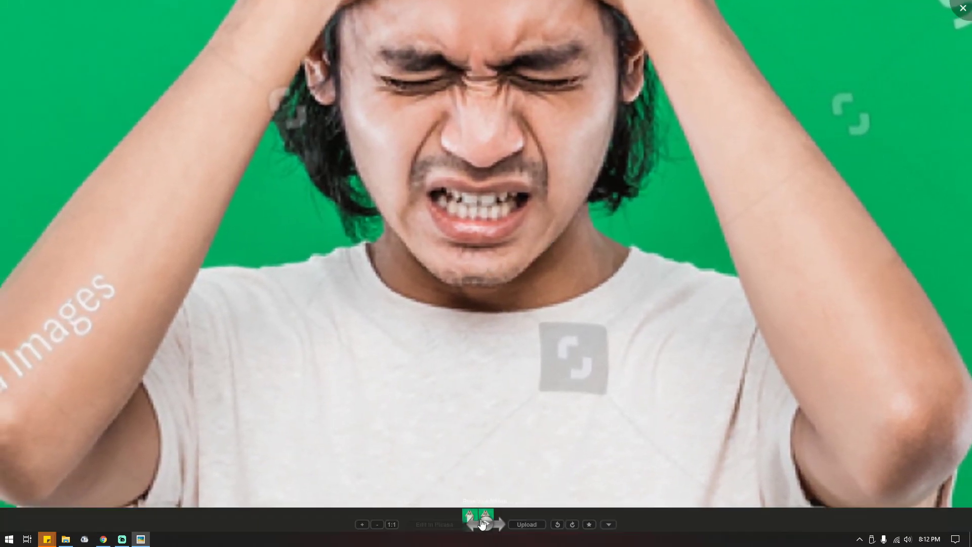
{"action": "left_click", "coordinate": [486, 523]}
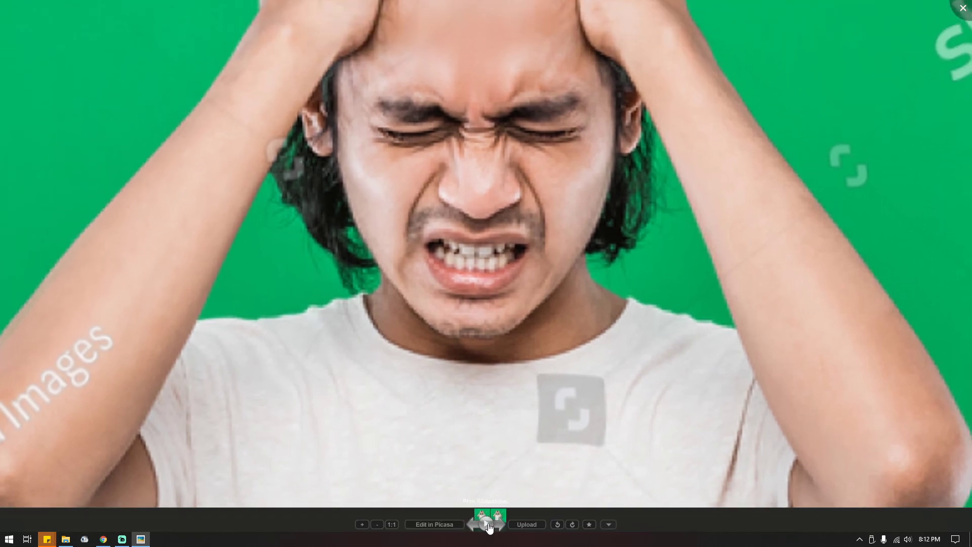
{"action": "left_click", "coordinate": [487, 522]}
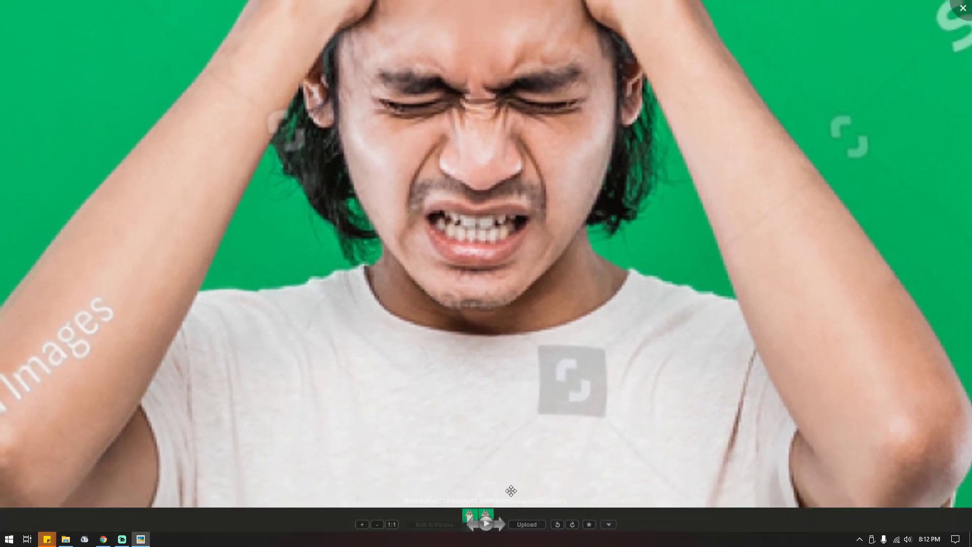
{"action": "left_click", "coordinate": [487, 526]}
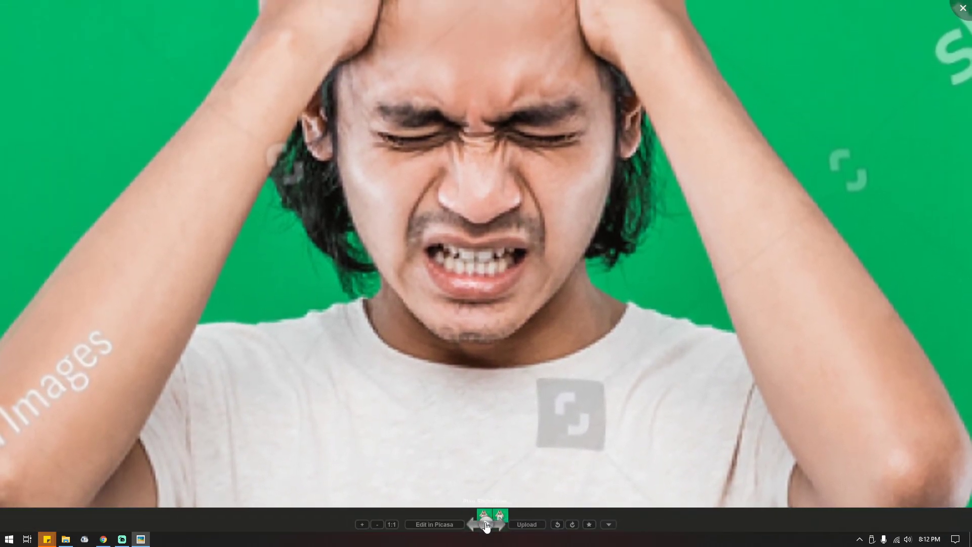
- Examine the image at a lower magnification showing the man's upper body, and close the image viewer
{"action": "scroll", "coordinate": [562, 276], "scroll_direction": "down", "scroll_amount": 5}
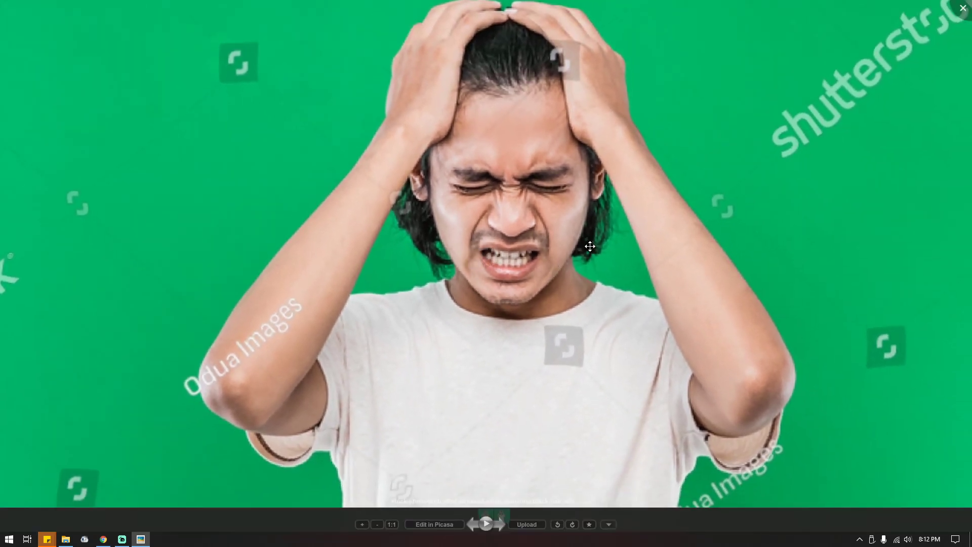
{"action": "left_click_drag", "start_coordinate": [585, 264], "coordinate": [578, 268]}
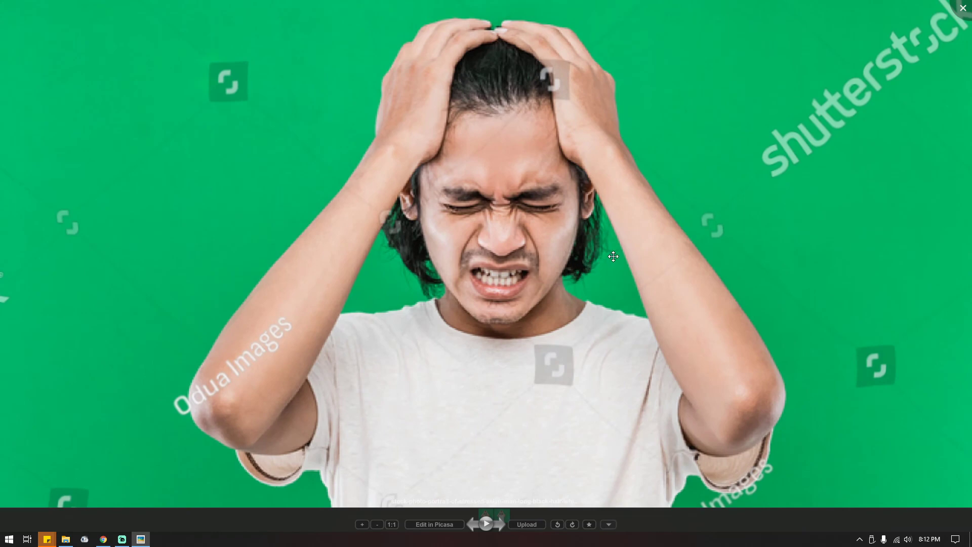
{"action": "key", "text": "Escape"}
{"action": "left_click", "coordinate": [258, 219]}
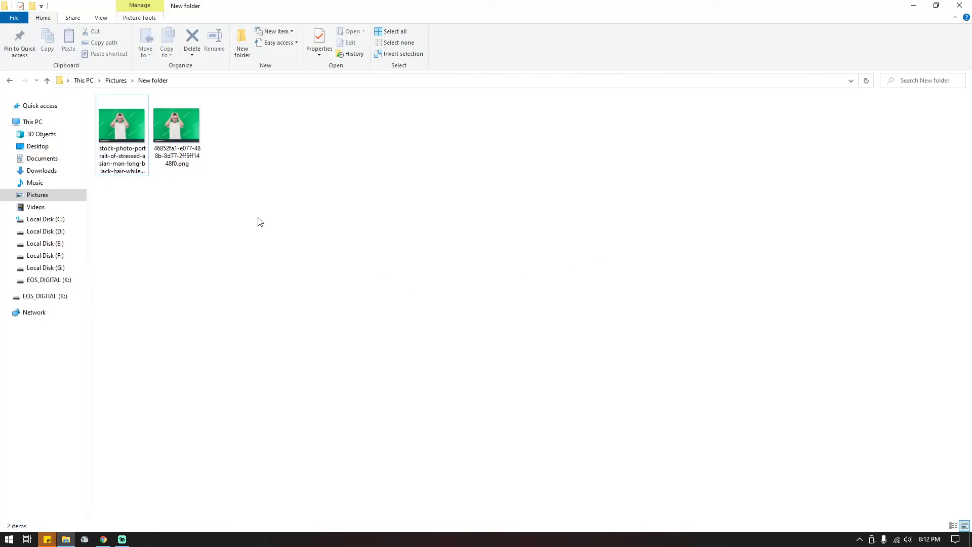
- Select the PNG and the original JPG in turn to compare their file sizes in the folder
{"action": "left_click", "coordinate": [168, 129]}
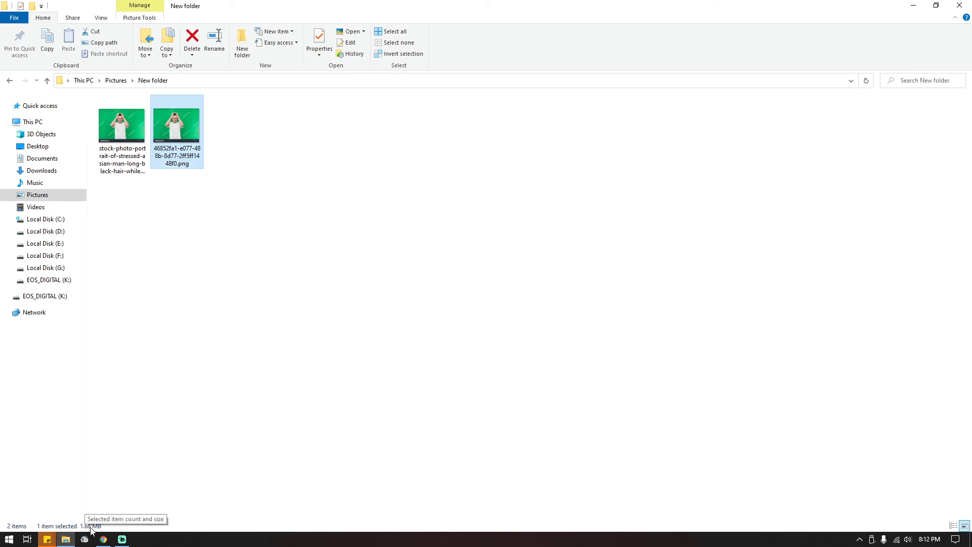
{"action": "left_click", "coordinate": [122, 162]}
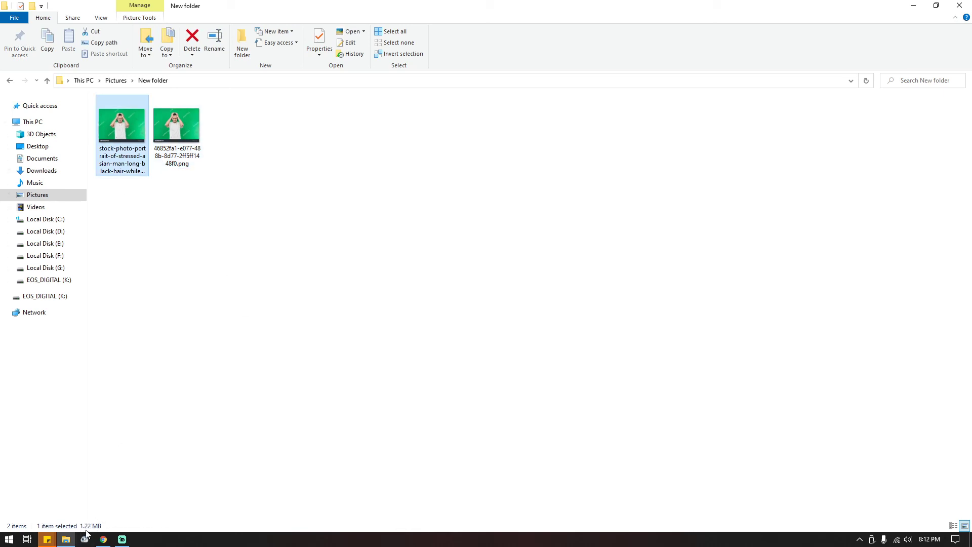
{"action": "left_click", "coordinate": [180, 126]}
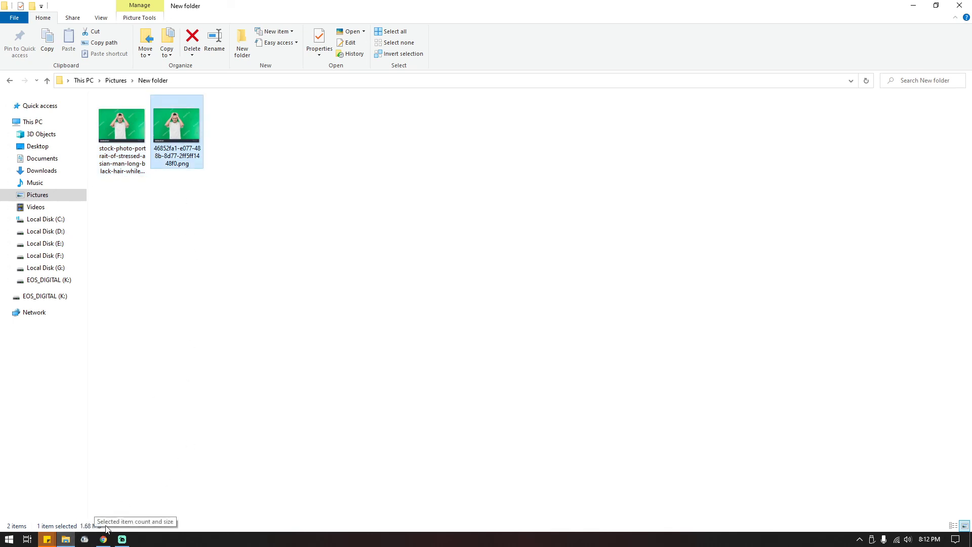
- Close the folder window and minimize the browser to show the desktop
{"action": "left_click", "coordinate": [965, 5]}
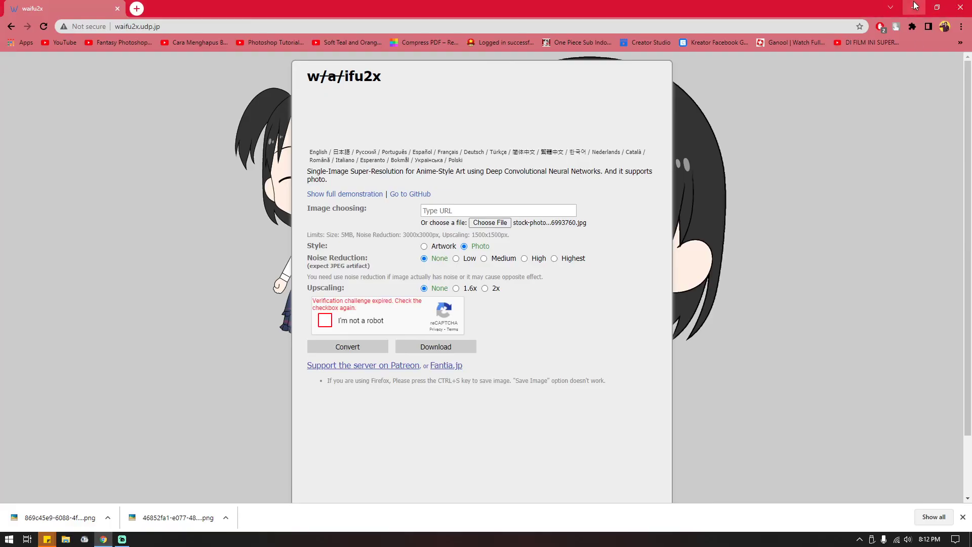
{"action": "left_click", "coordinate": [915, 7]}
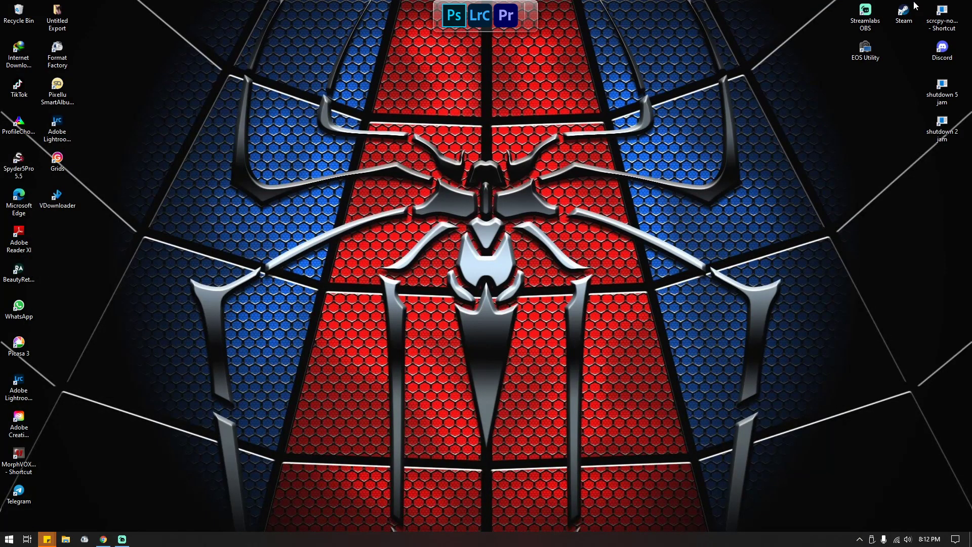